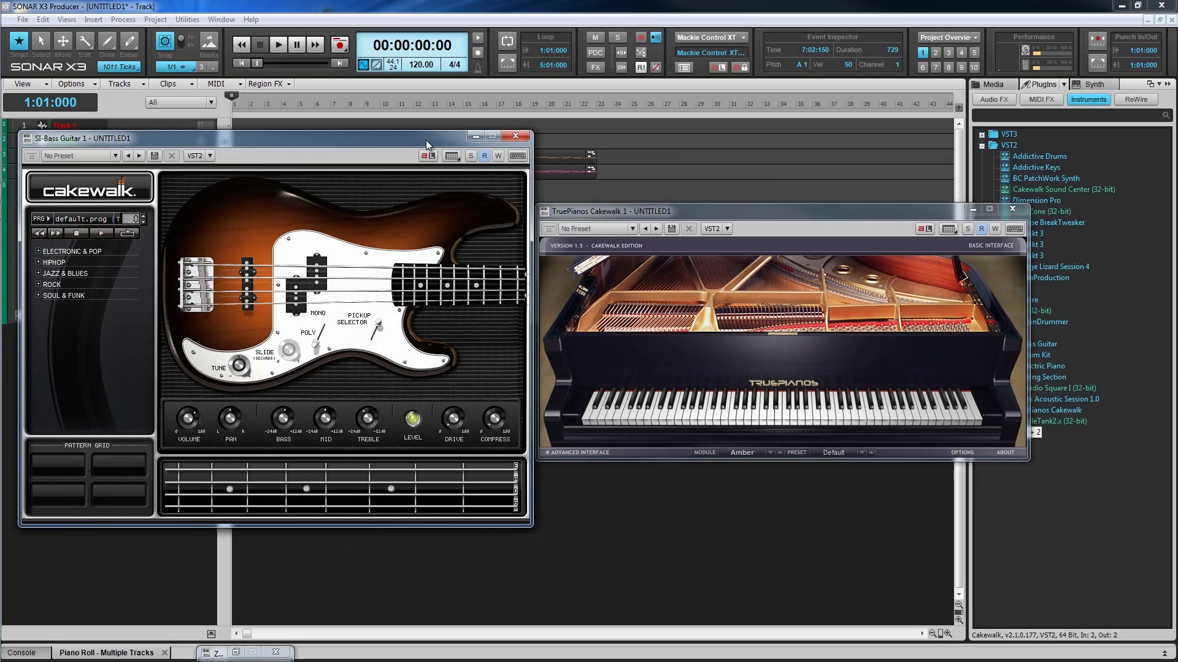
# Play the project back, stop it, and bring up the Z3TA+ 2 synth editor
pyautogui.press('space')
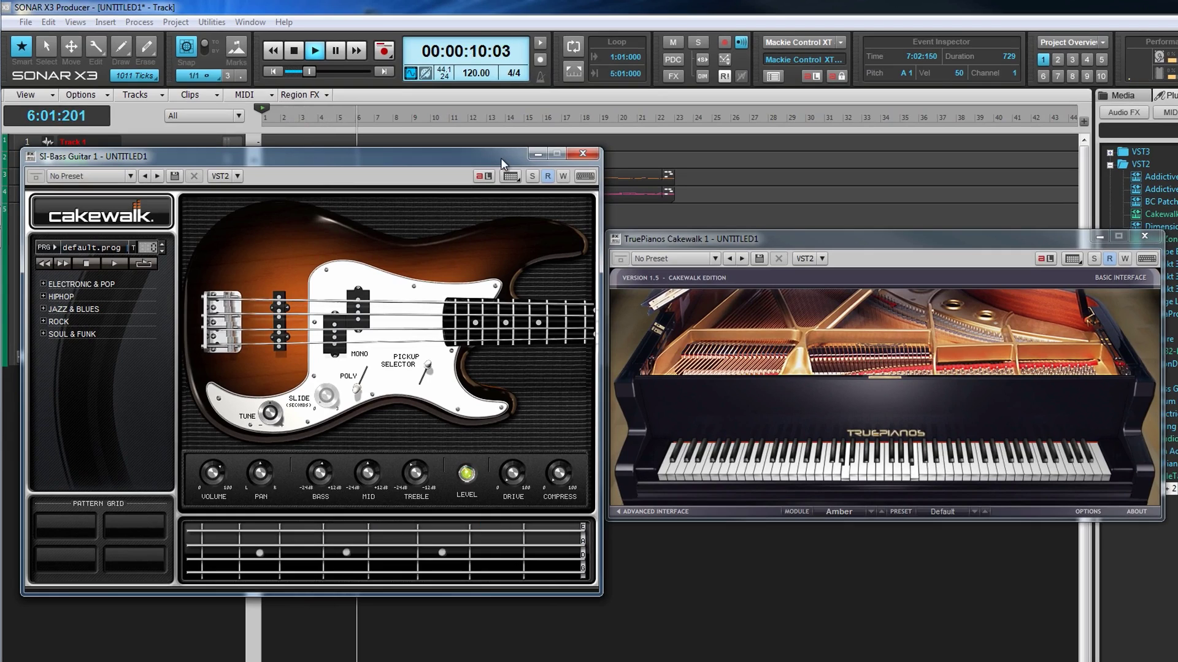
pyautogui.press('space')
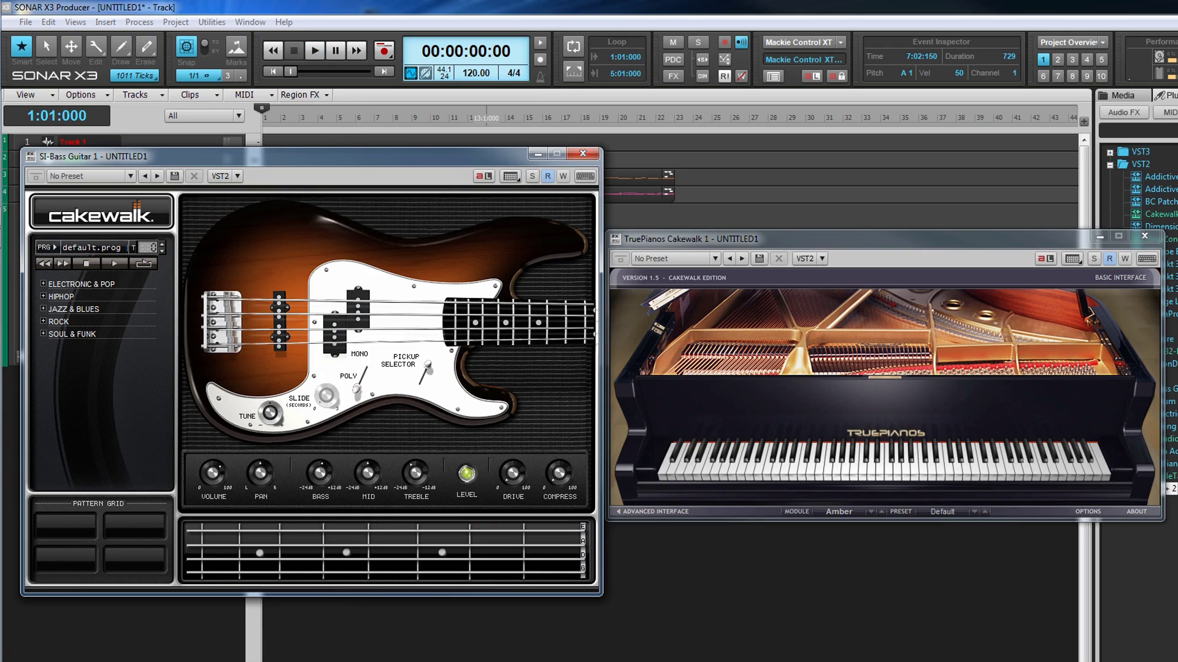
pyautogui.click(341, 645)
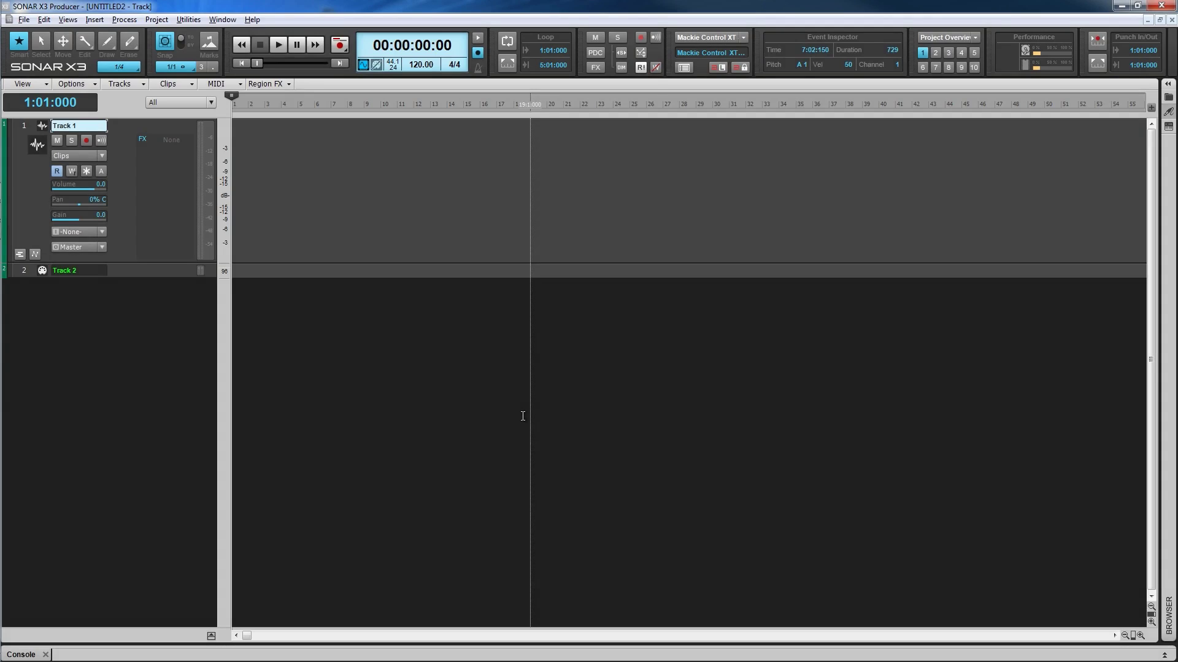
# List instrument plug-ins in the Browser with the VST2 and DirectX folders expanded
pyautogui.press('b')
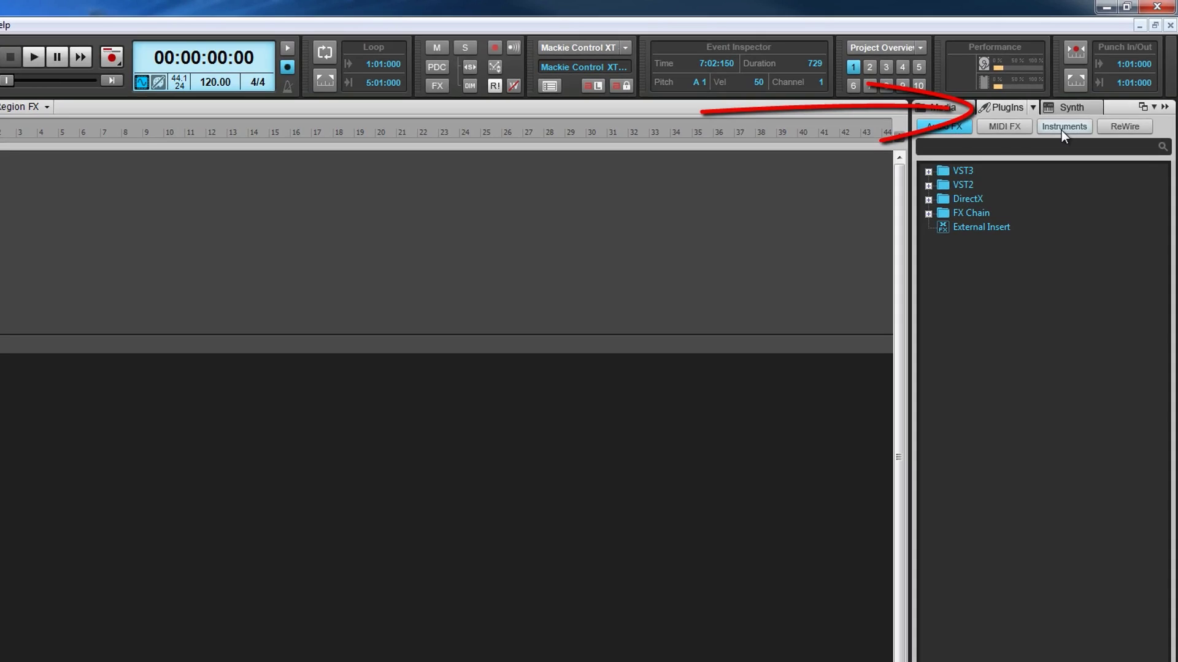
pyautogui.click(1061, 130)
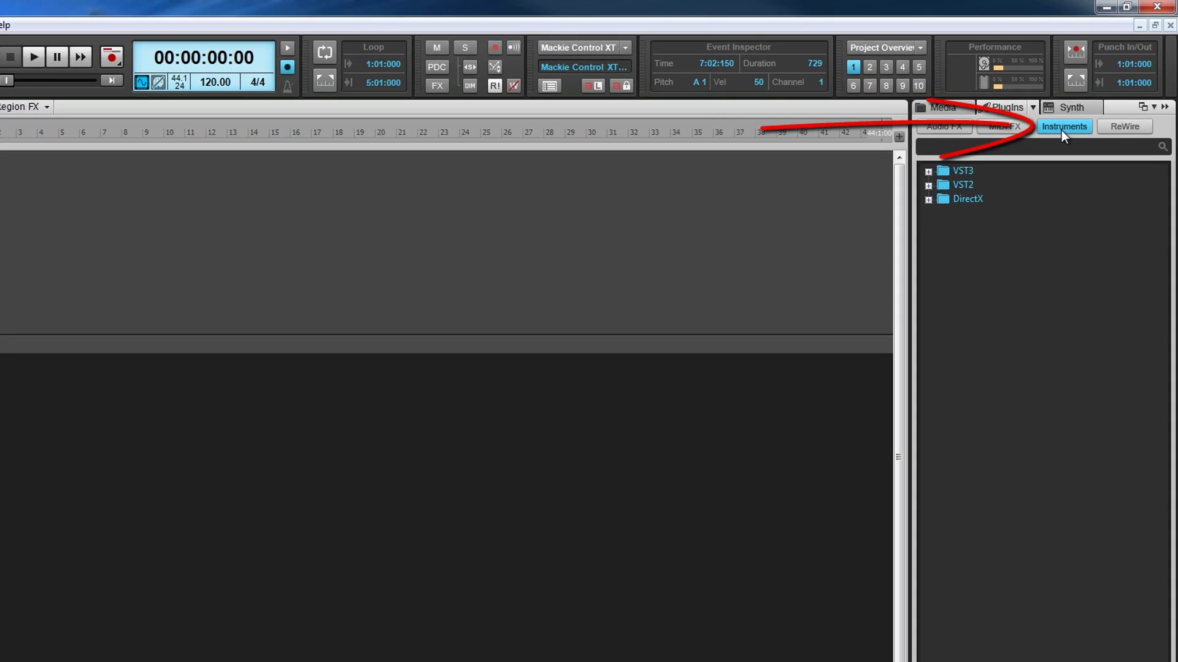
pyautogui.click(930, 189)
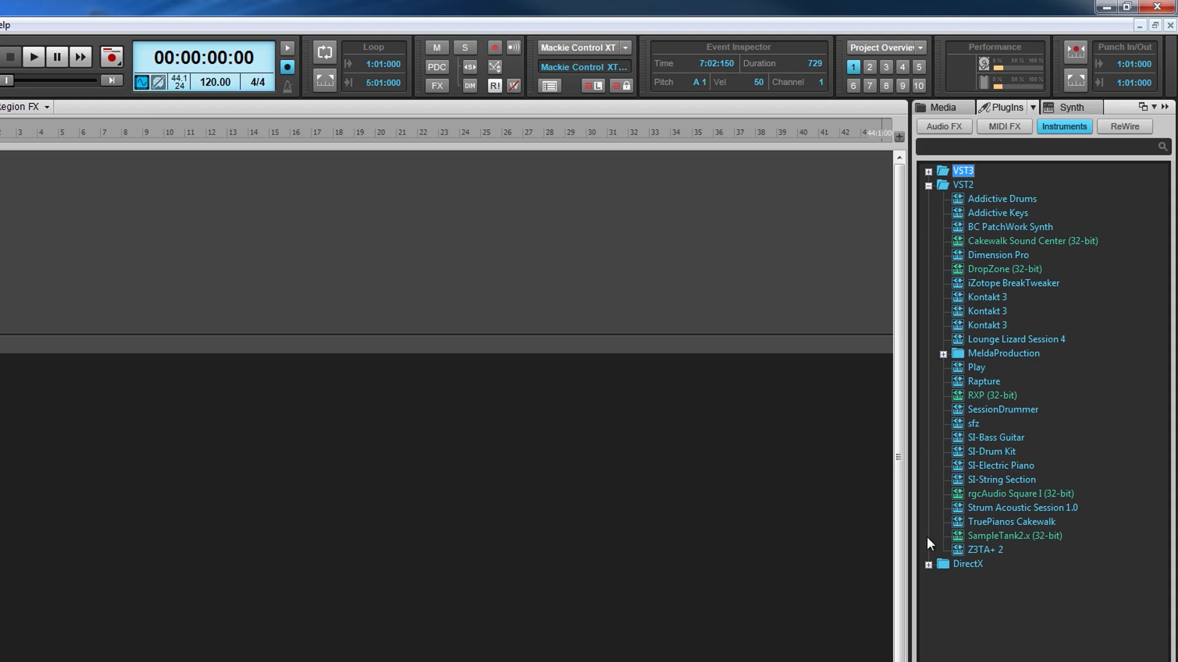
pyautogui.click(928, 565)
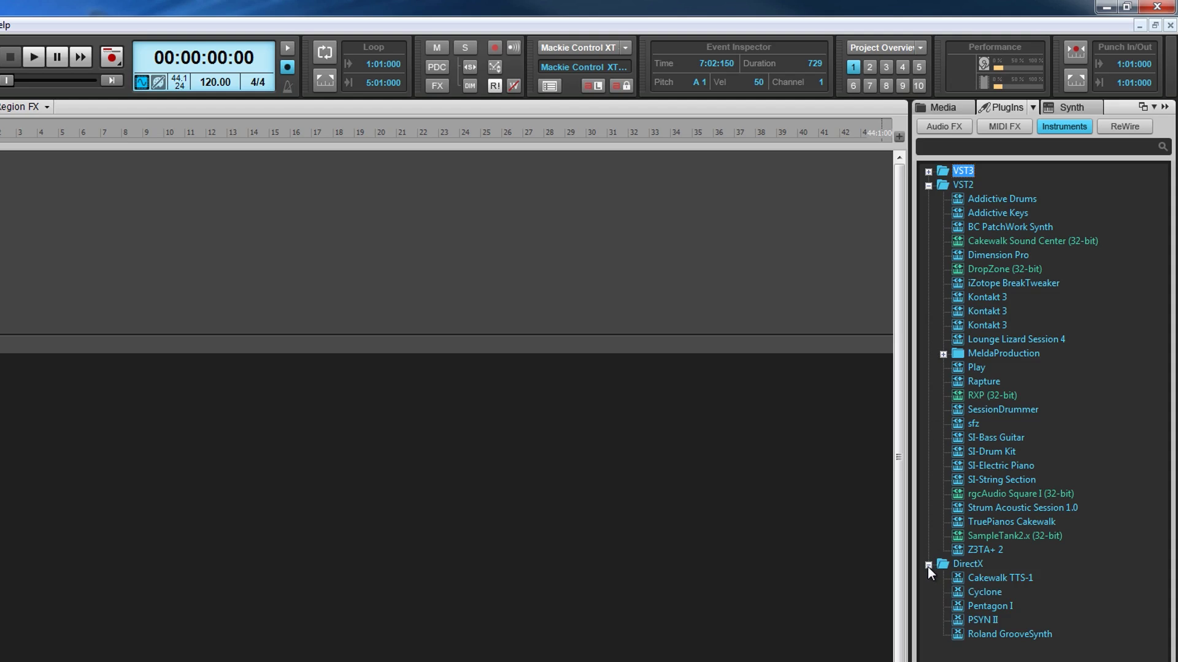
# Drop Cakewalk TTS-1 from the DirectX list into the track view
pyautogui.moveTo(1009, 579); pyautogui.dragTo(104, 412)
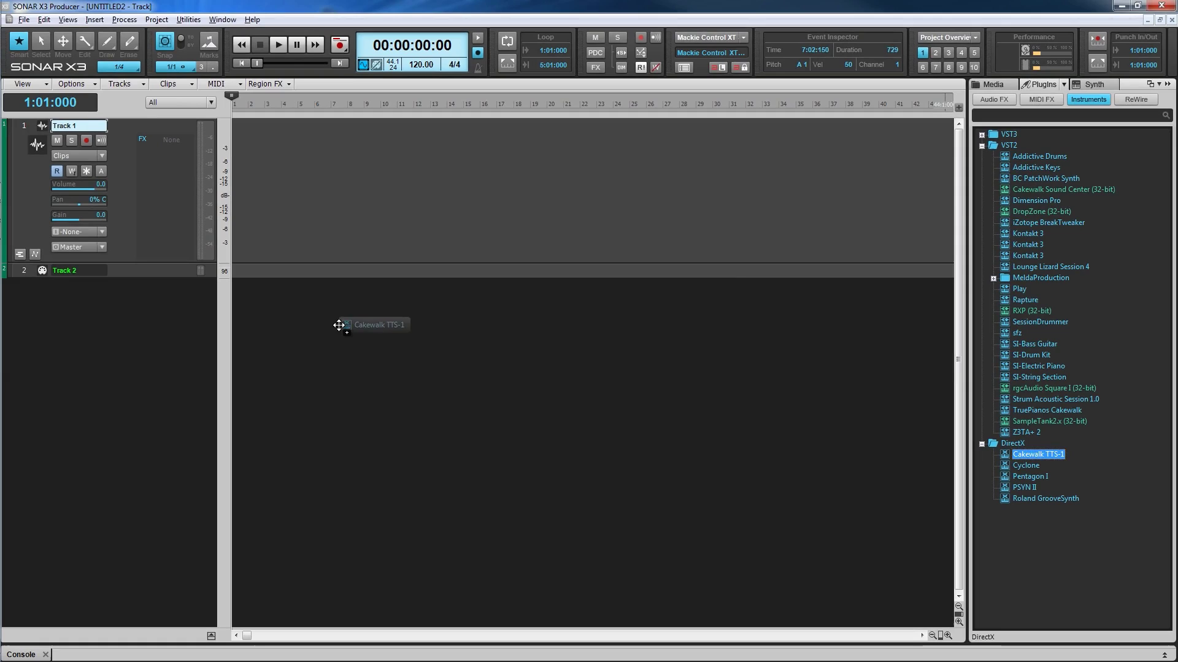
pyautogui.moveTo(339, 325); pyautogui.dragTo(339, 326)
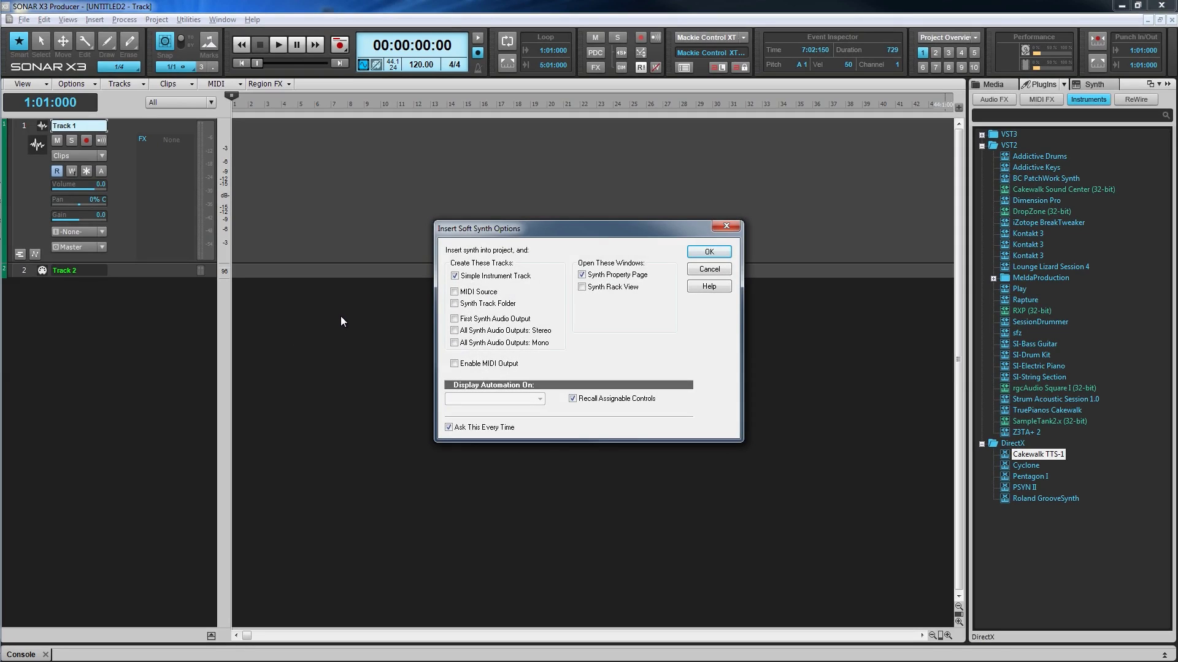
pyautogui.press('Tab')
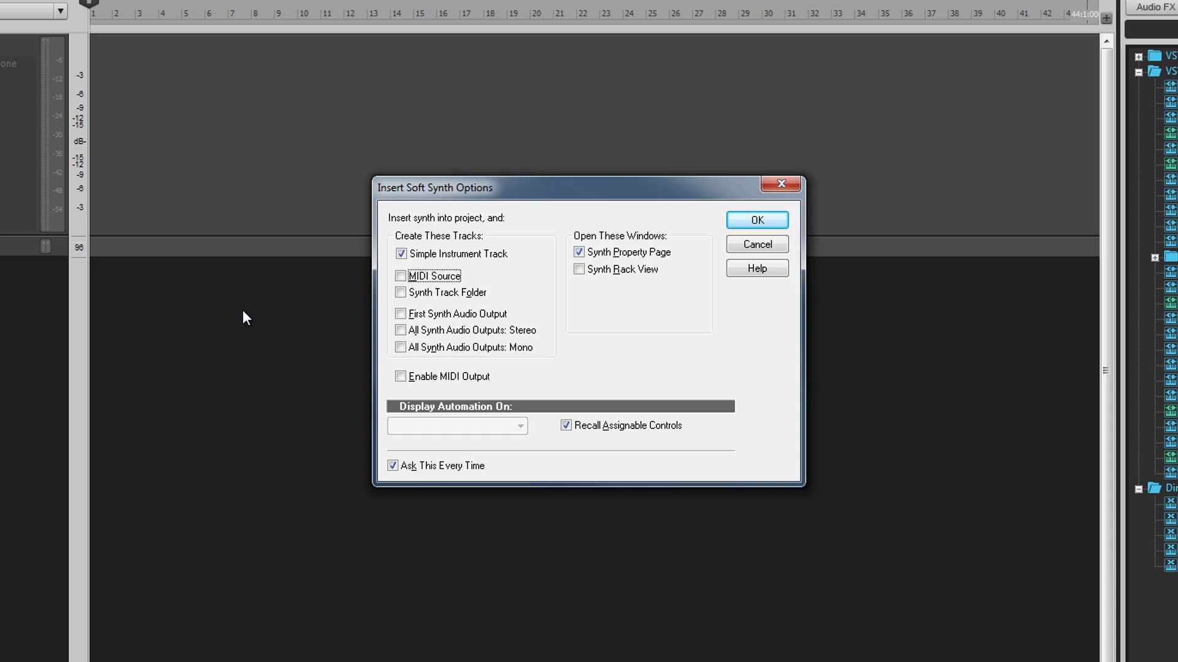
# Insert Cakewalk TTS-1 as a Simple Instrument Track only, with Synth Property Page unchecked
pyautogui.click(401, 277)
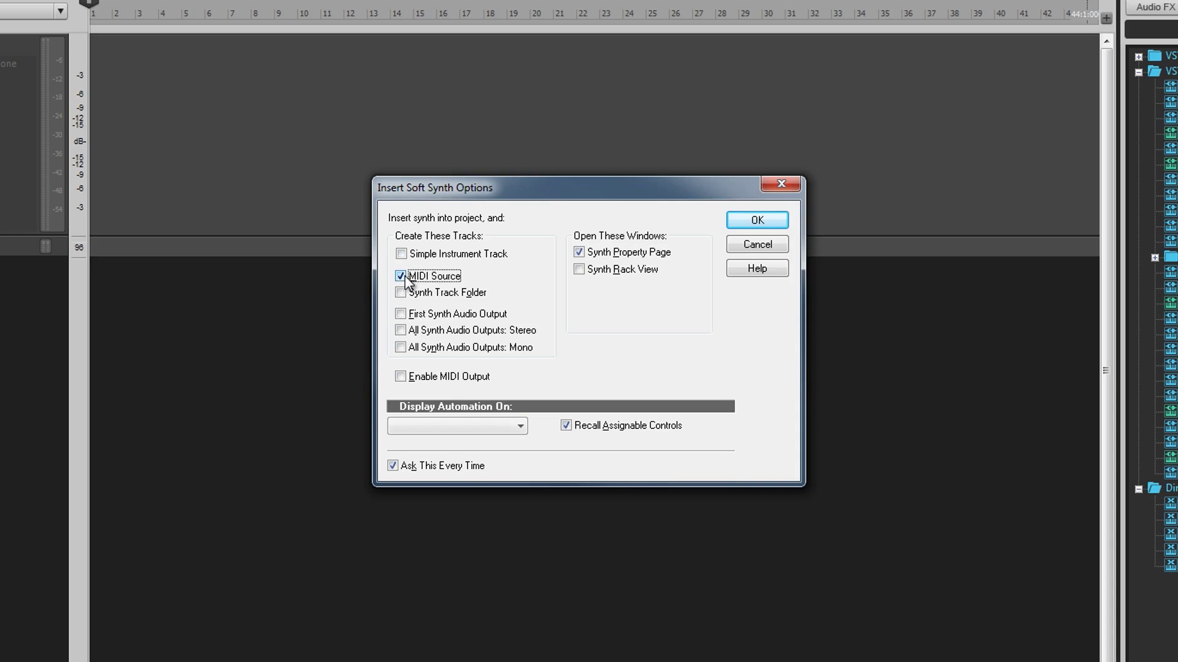
pyautogui.click(401, 255)
pyautogui.click(401, 254)
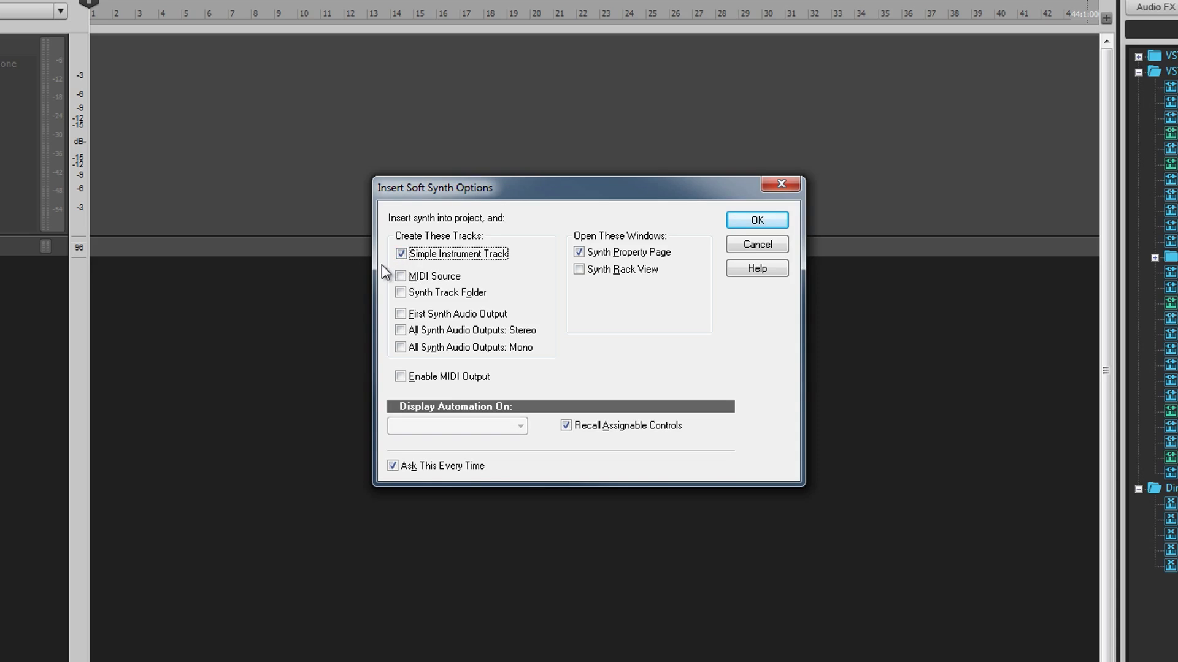
pyautogui.hotkey('alt', 'p')
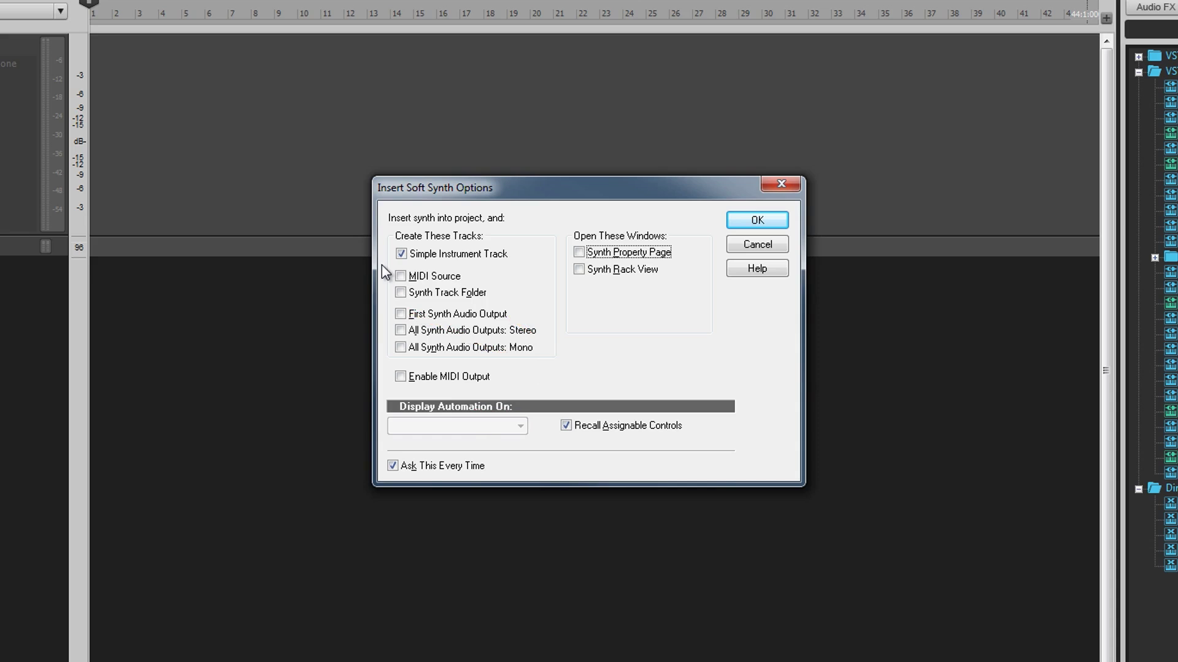
pyautogui.click(763, 226)
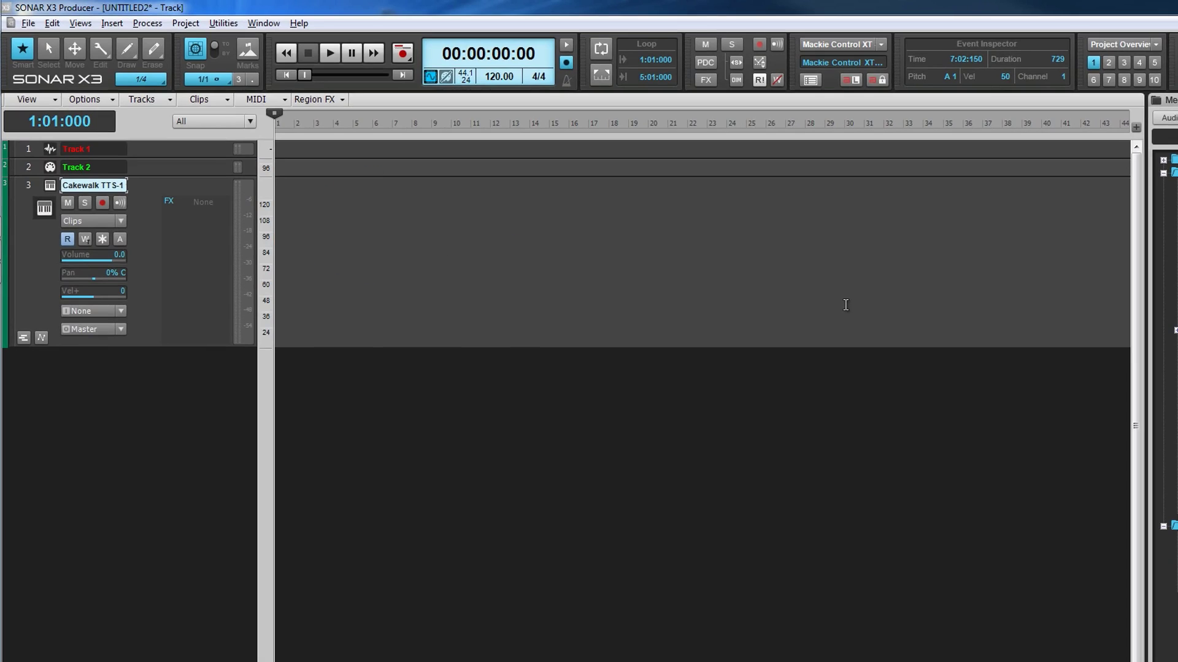
# Check the Synth Rack for Cakewalk TTS-1 1, then return to the PlugIns list
pyautogui.click(1079, 100)
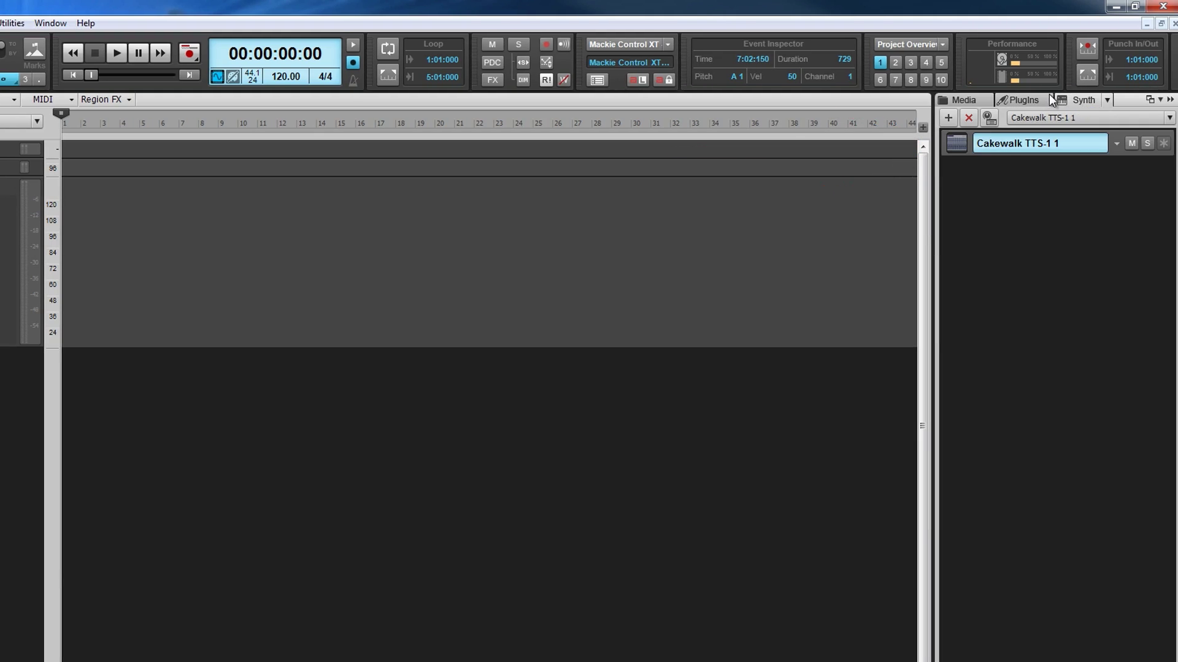
pyautogui.click(1019, 99)
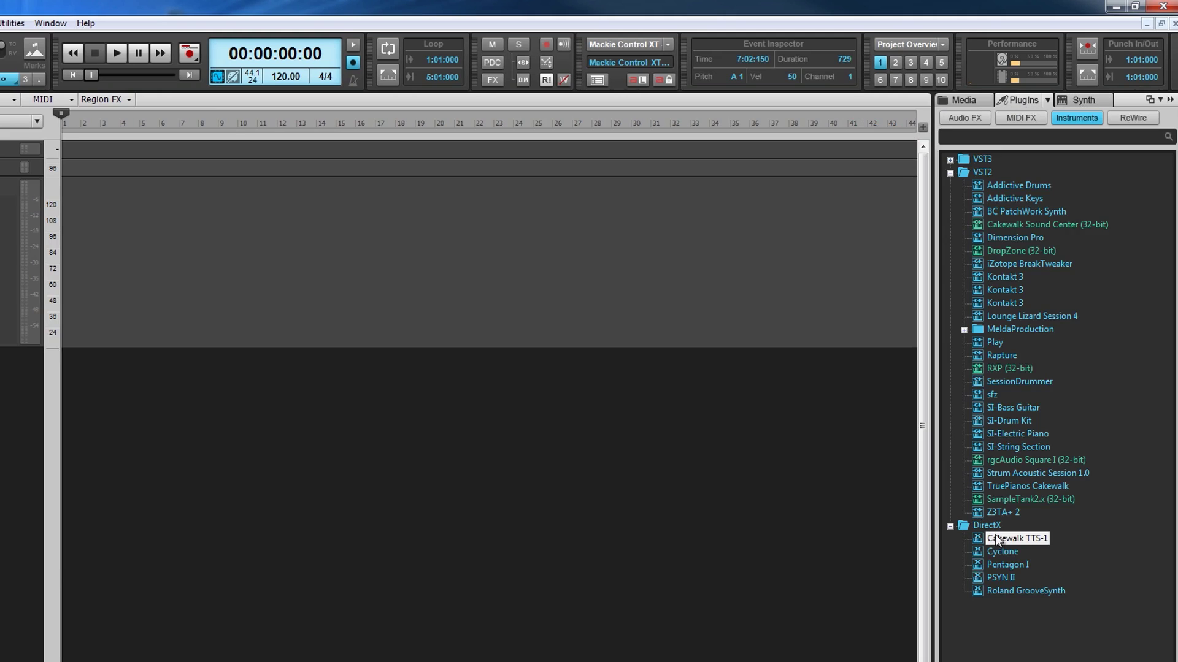
# Insert a second Cakewalk TTS-1 with MIDI Source and First Synth Audio Output tracks
pyautogui.moveTo(1007, 545); pyautogui.dragTo(237, 425)
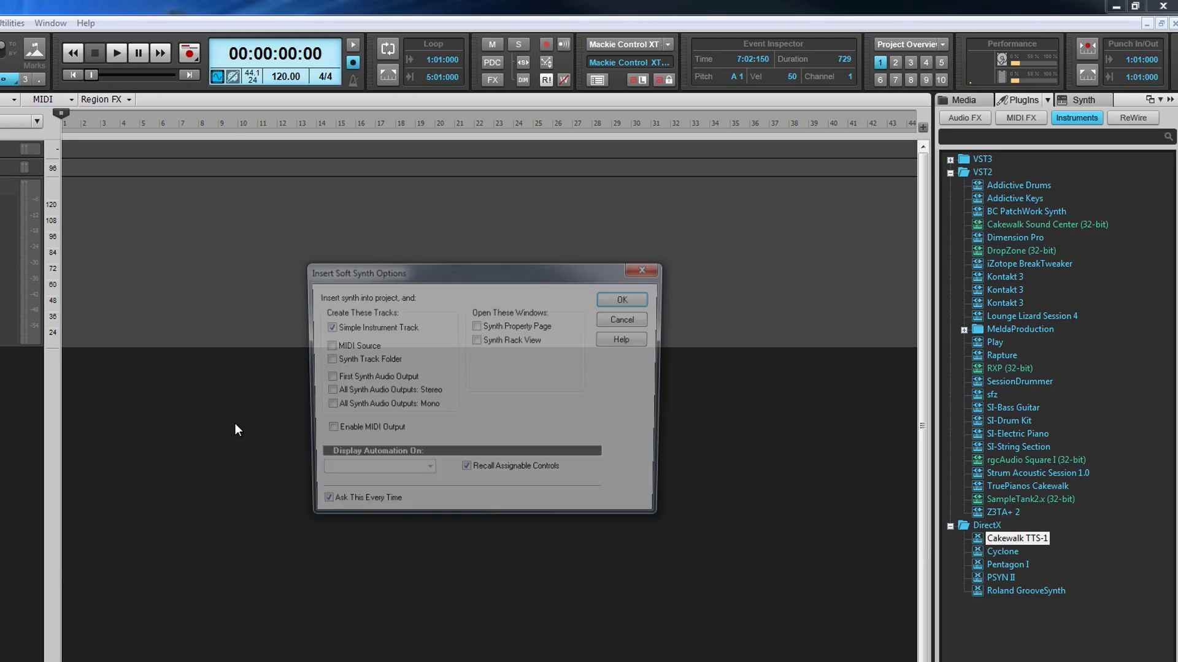
pyautogui.click(325, 346)
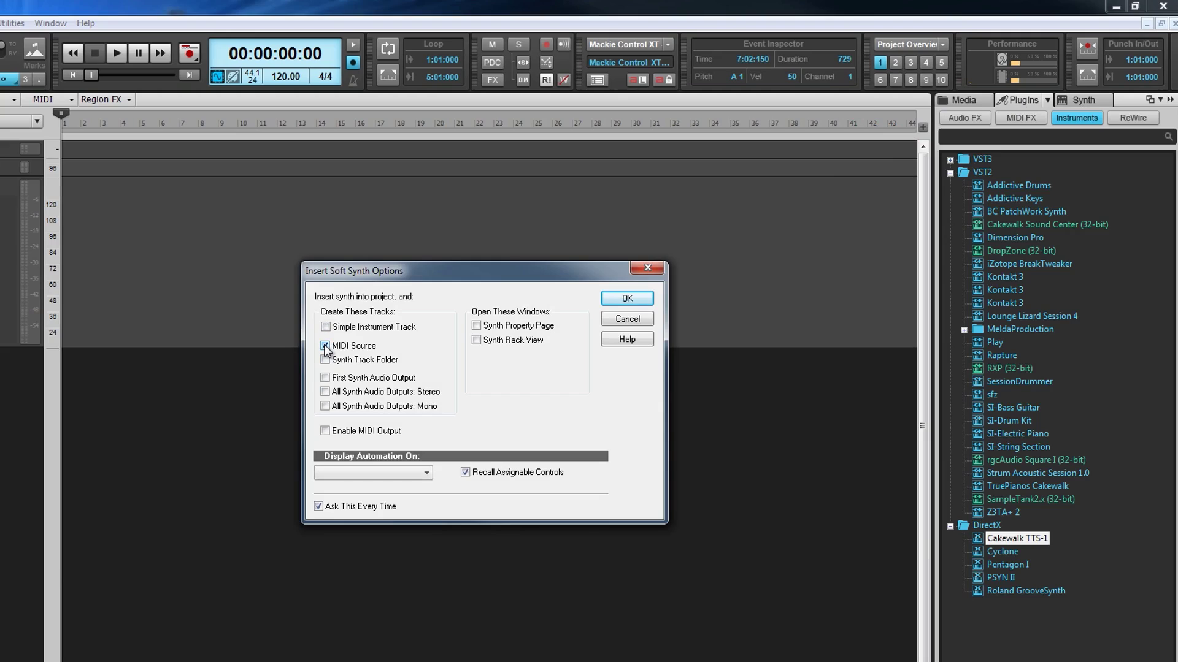
pyautogui.click(325, 378)
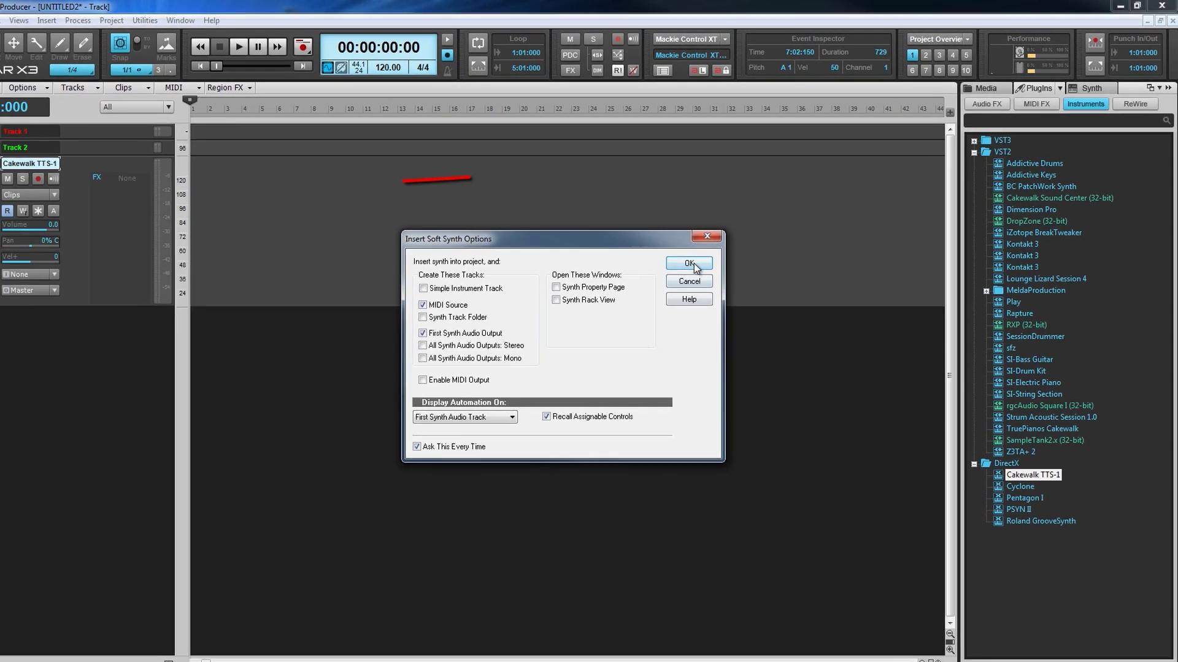
pyautogui.click(632, 300)
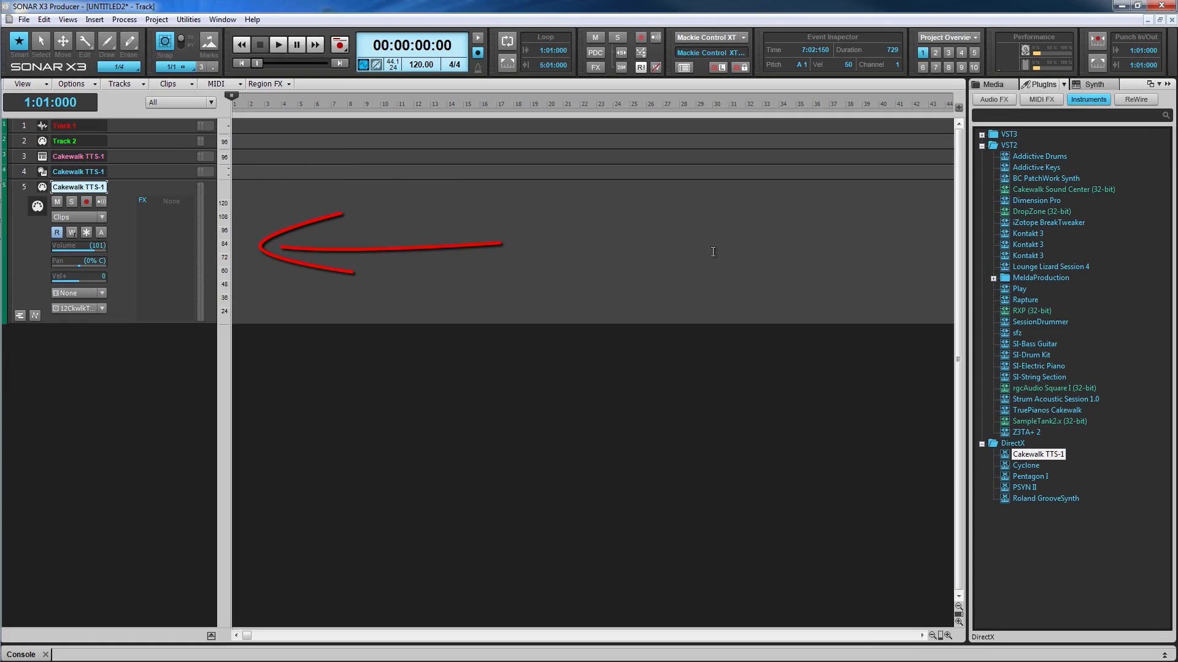
# Show the Synth Rack listing Cakewalk TTS-1 1 and 2, then open the track pane's context menu
pyautogui.click(1096, 86)
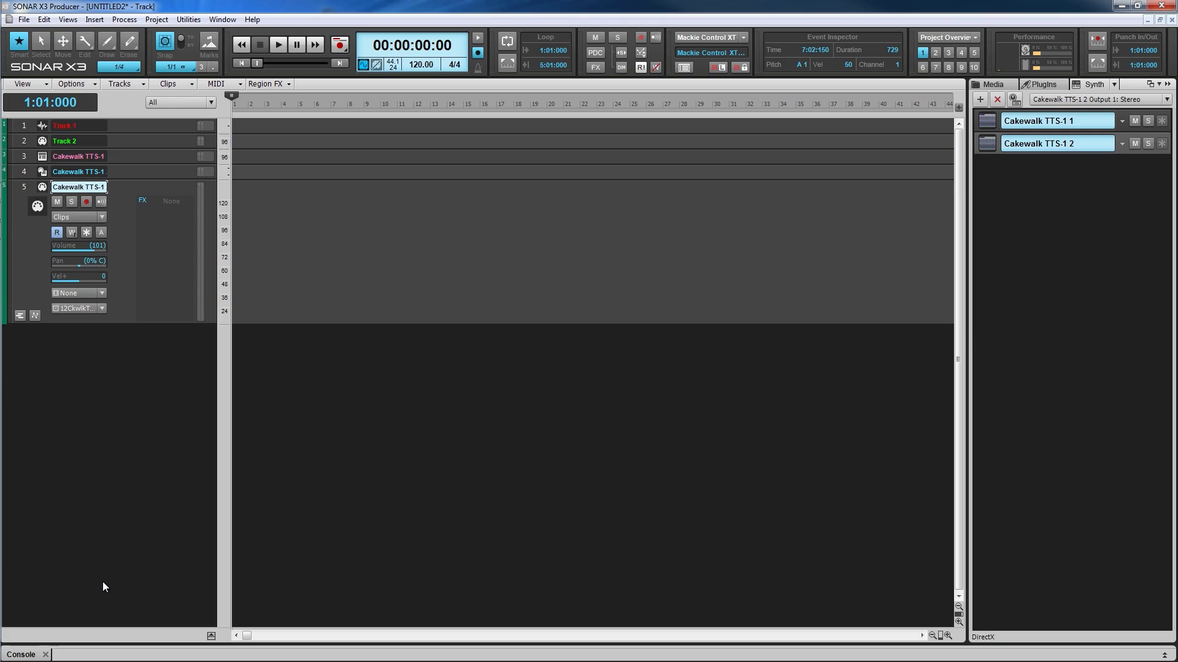
pyautogui.rightClick(114, 373)
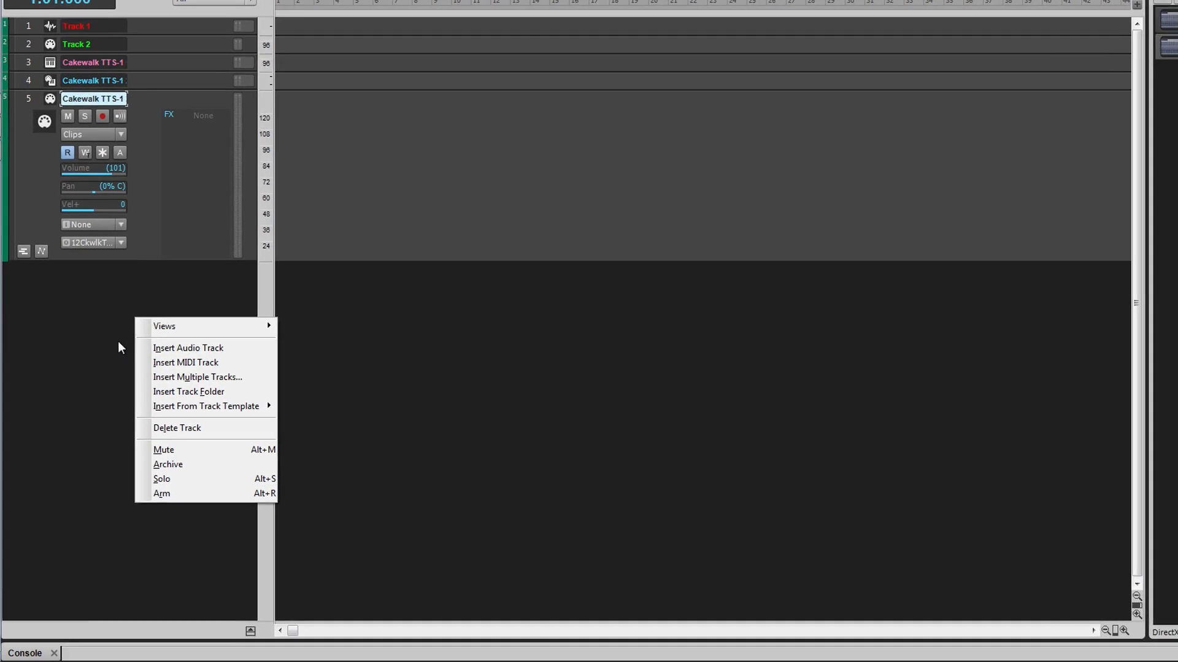
# Insert the Drums > AD Parallel track template to add the Addictive Drums kit tracks
pyautogui.moveTo(199, 440)
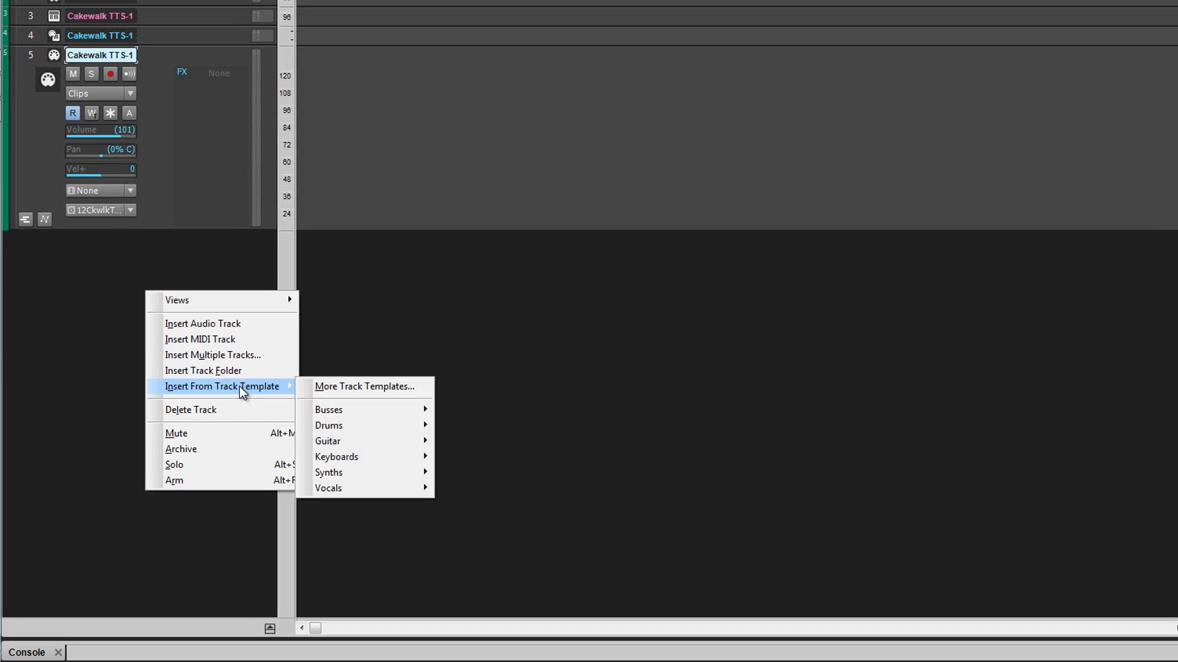
pyautogui.moveTo(376, 432)
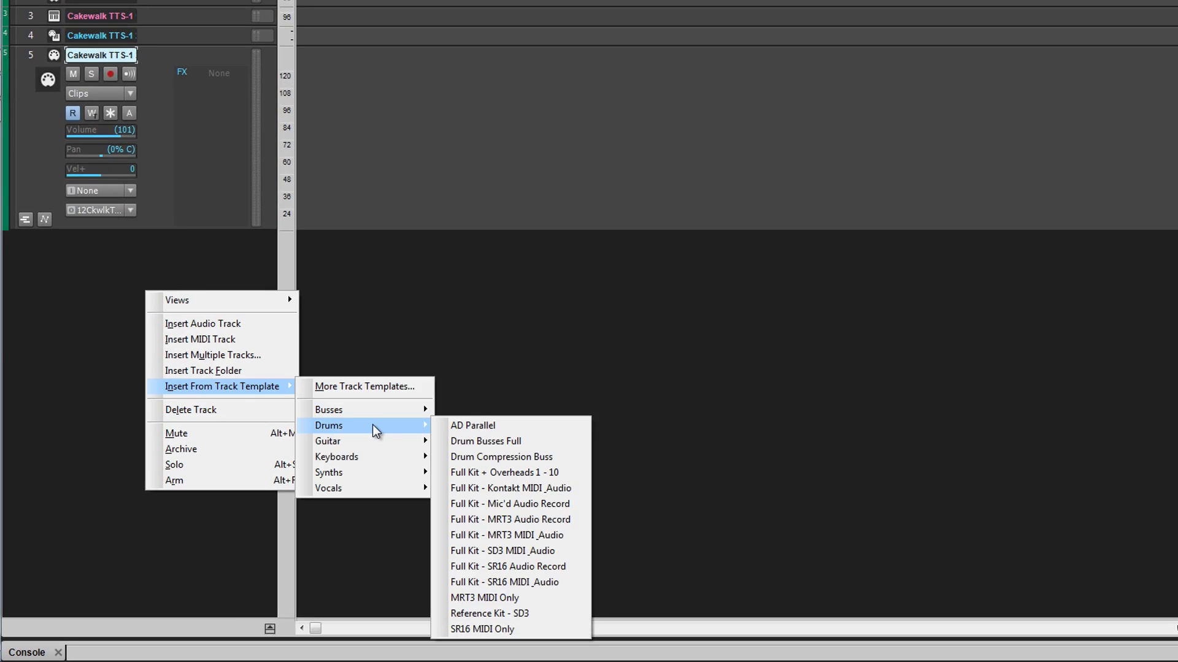
pyautogui.click(461, 426)
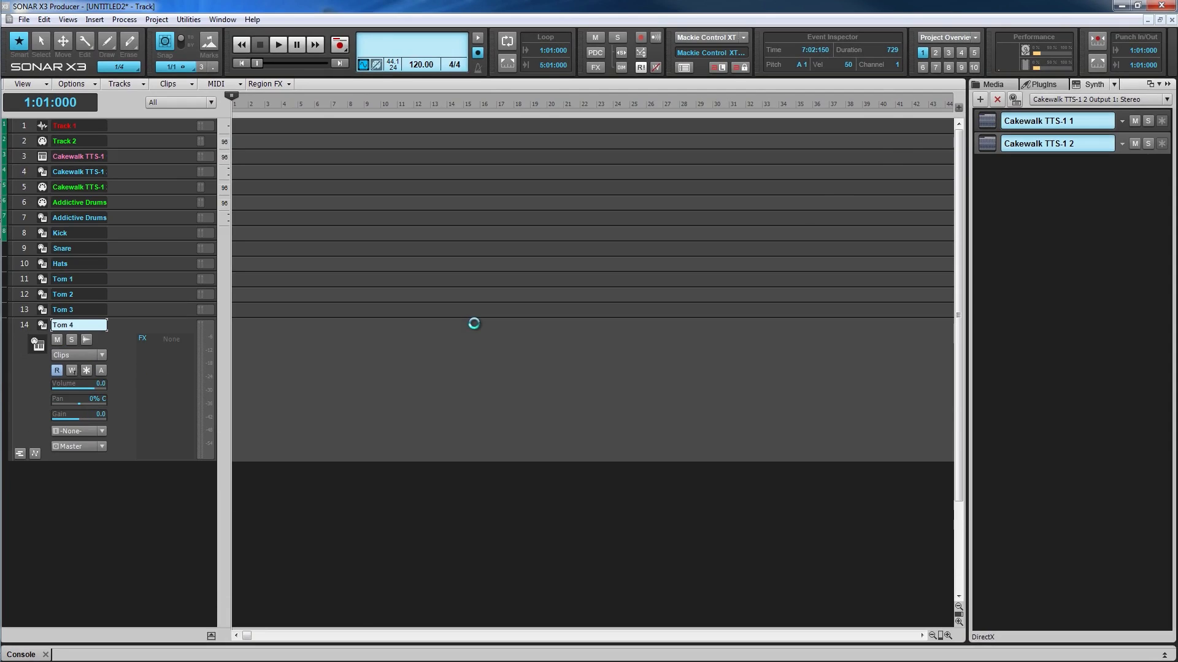
pyautogui.click(980, 99)
# Add the VST2 synth Z3TA+ 2 to the Synth Rack with MIDI source and audio output tracks
pyautogui.moveTo(954, 152)
pyautogui.moveTo(1079, 194)
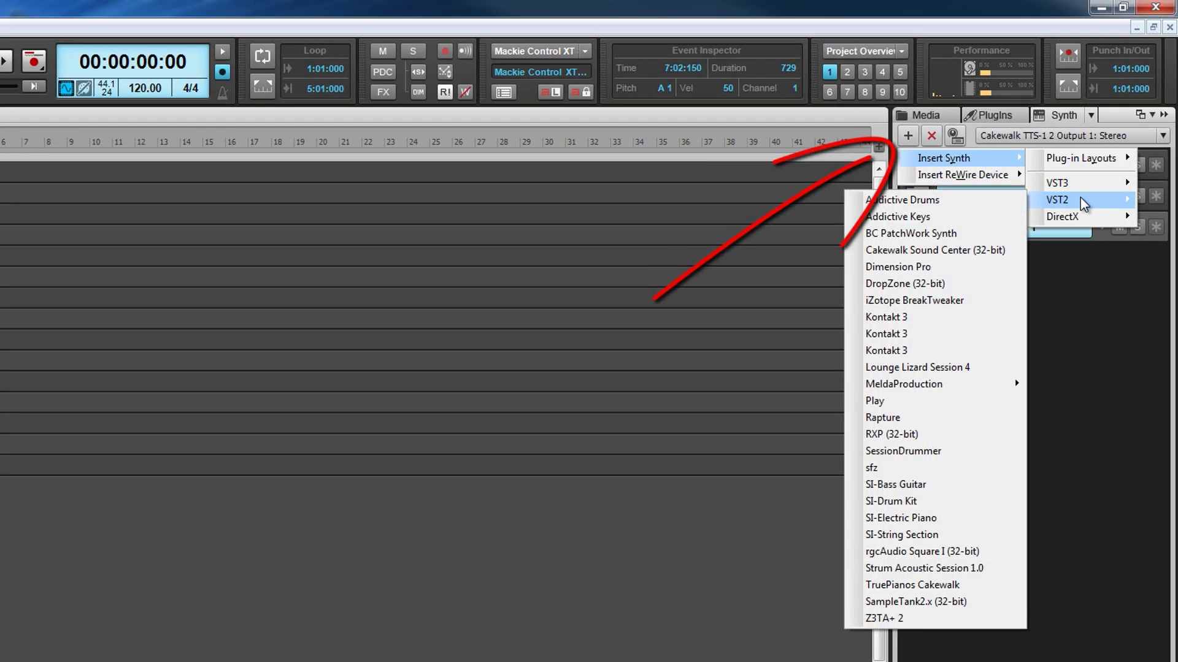
pyautogui.click(918, 619)
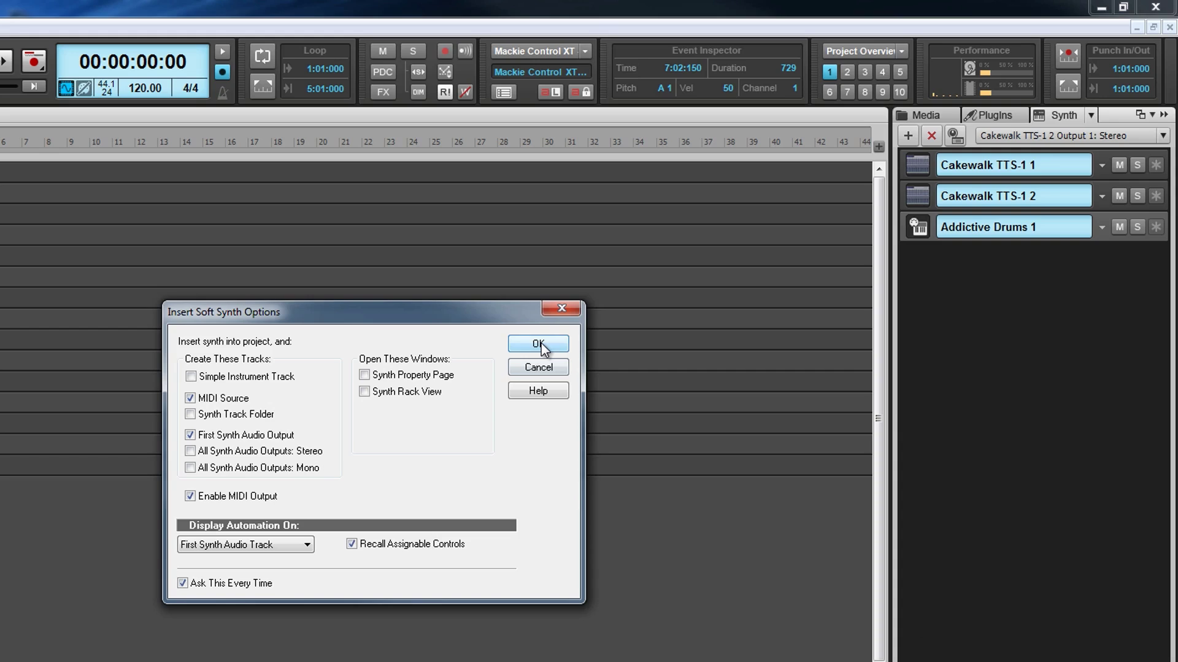
pyautogui.click(539, 344)
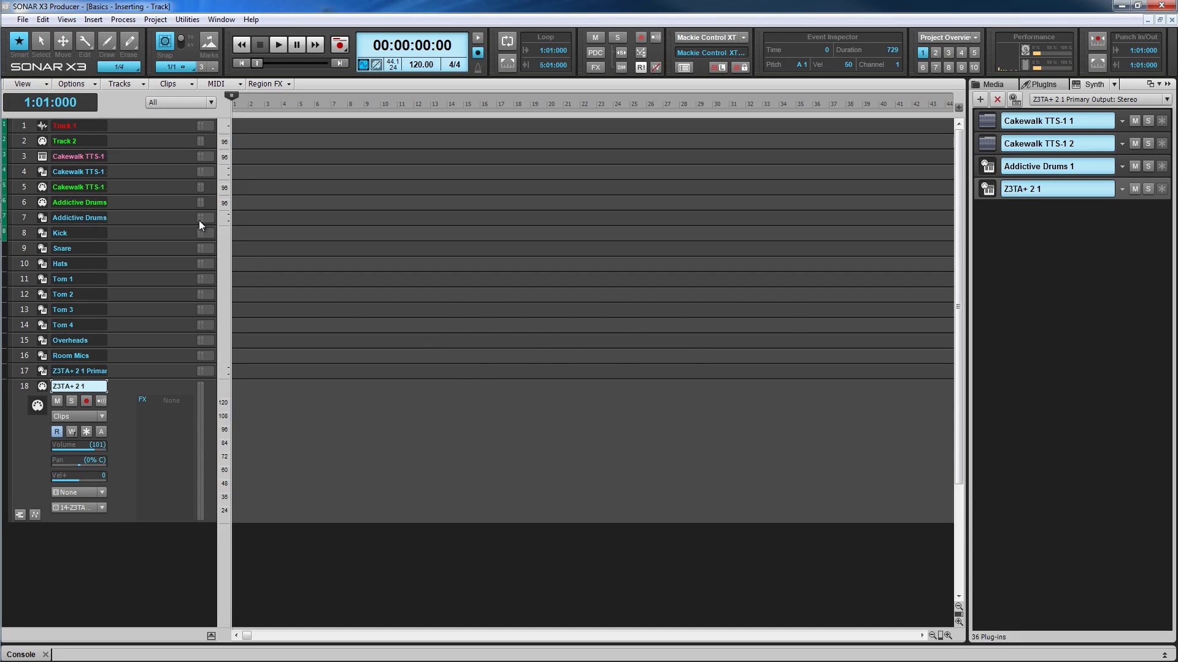
# Select Cakewalk TTS-1 tracks 5 and 4, then switch the Browser to the Media folder list
pyautogui.click(169, 187)
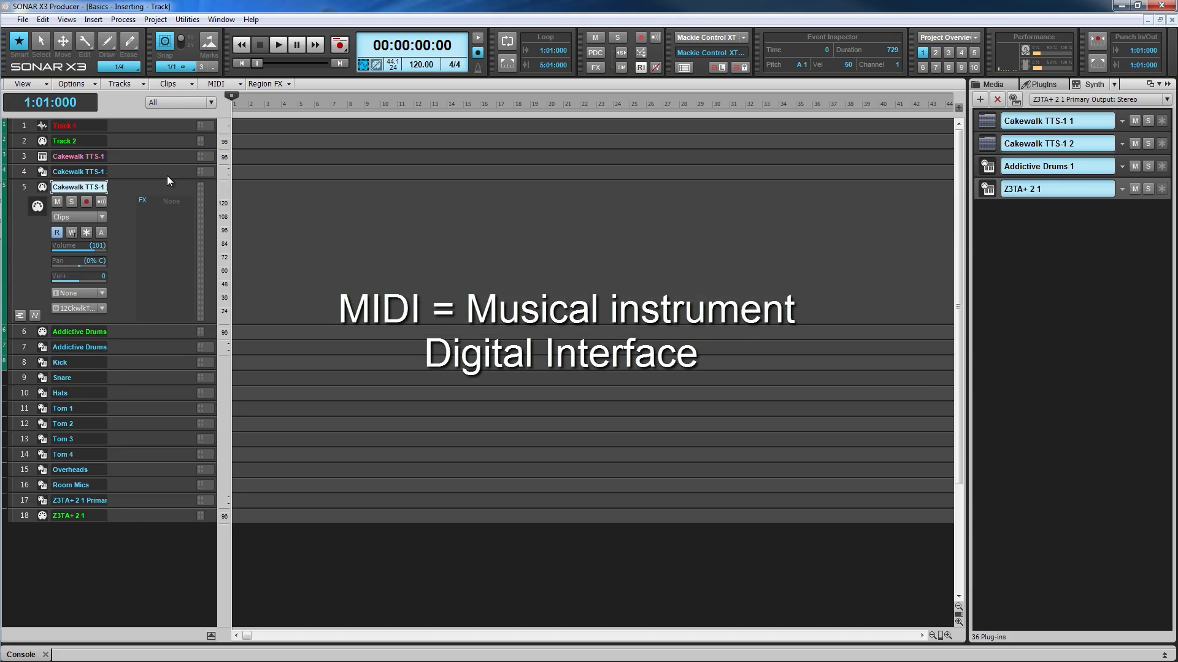
pyautogui.click(167, 172)
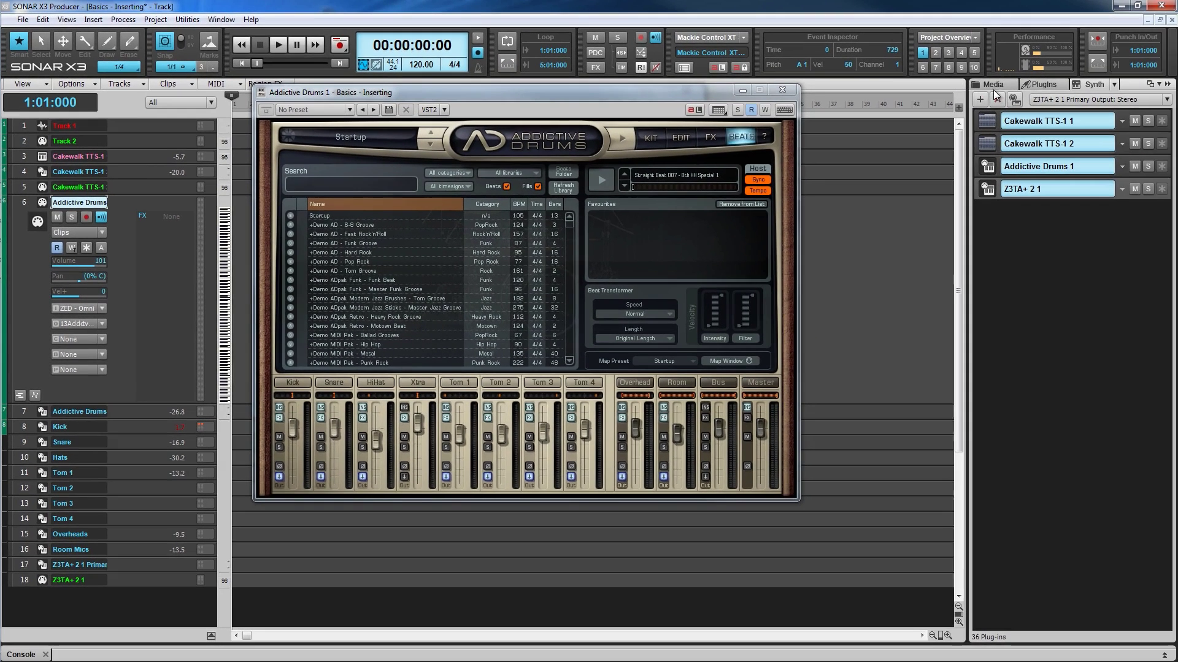
pyautogui.click(986, 84)
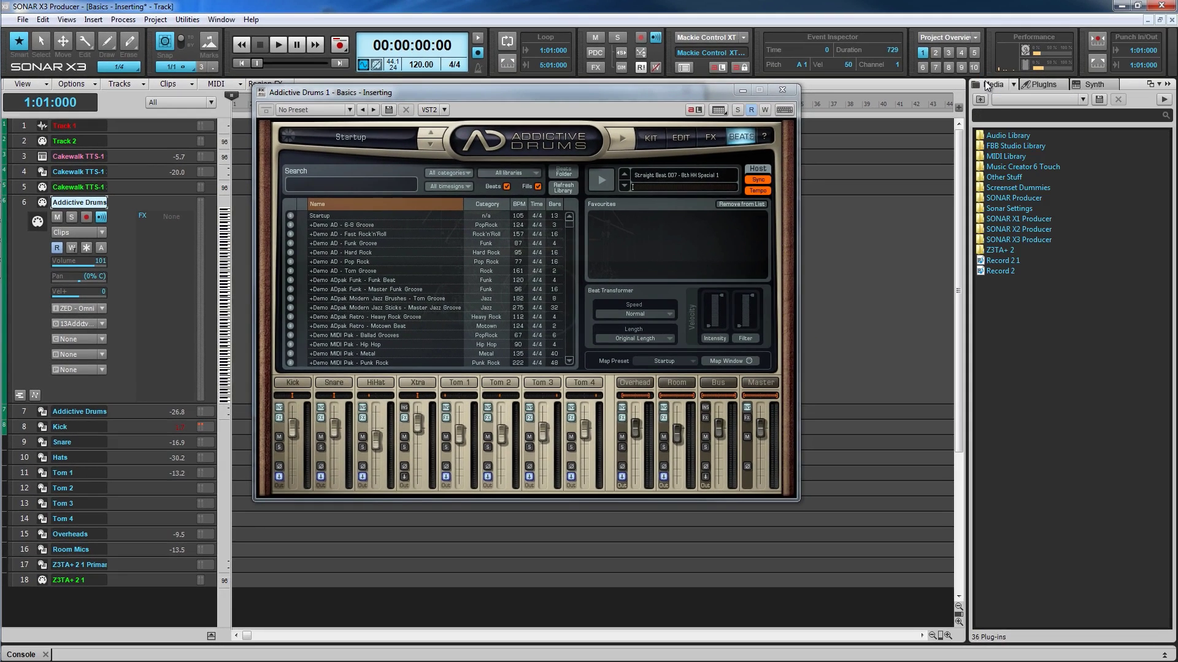
# Drop the Alt Rock Pop1_drm groove clip onto the Addictive Drums track and play it back once
pyautogui.doubleClick(989, 159)
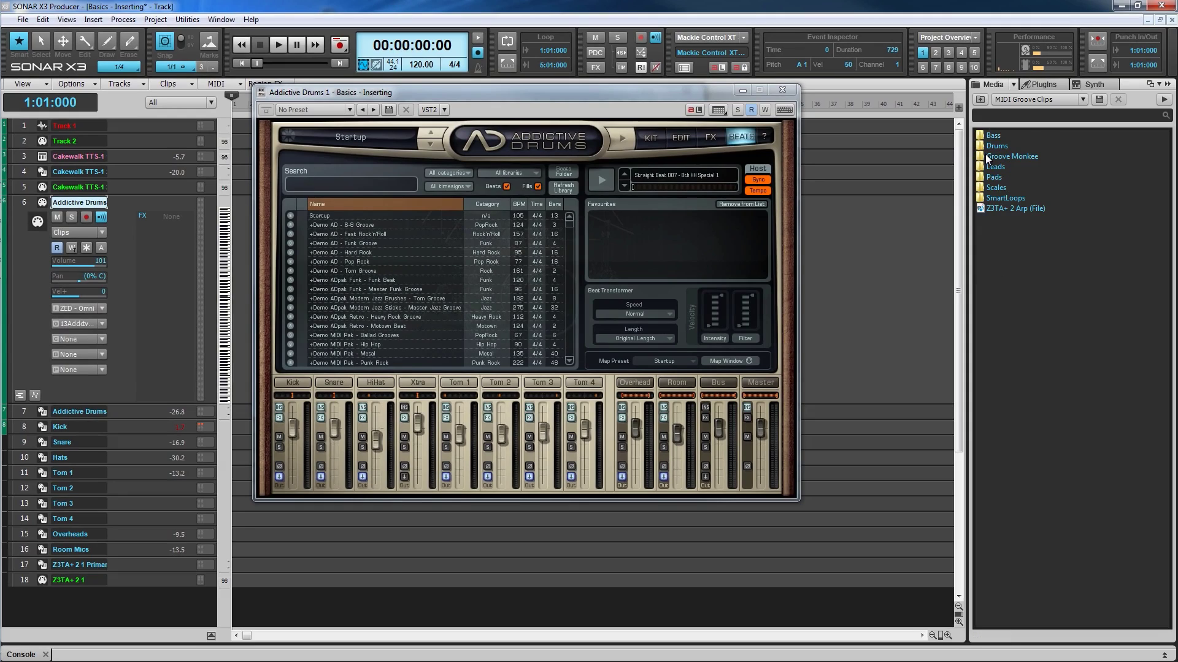
pyautogui.doubleClick(988, 146)
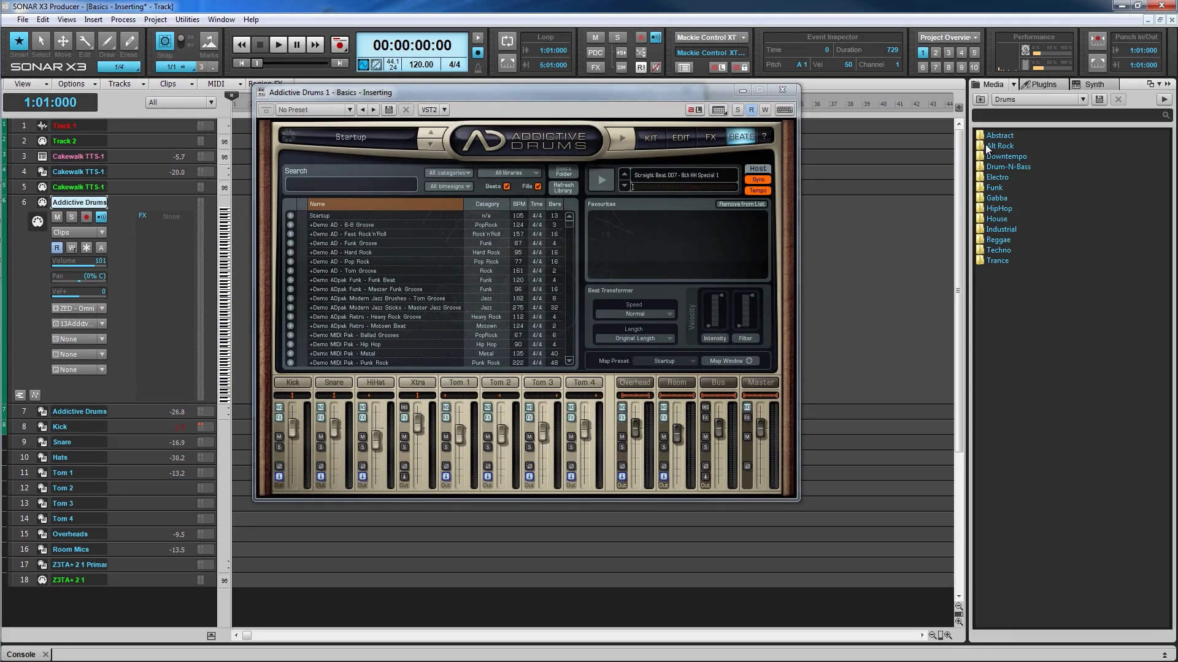
pyautogui.doubleClick(988, 147)
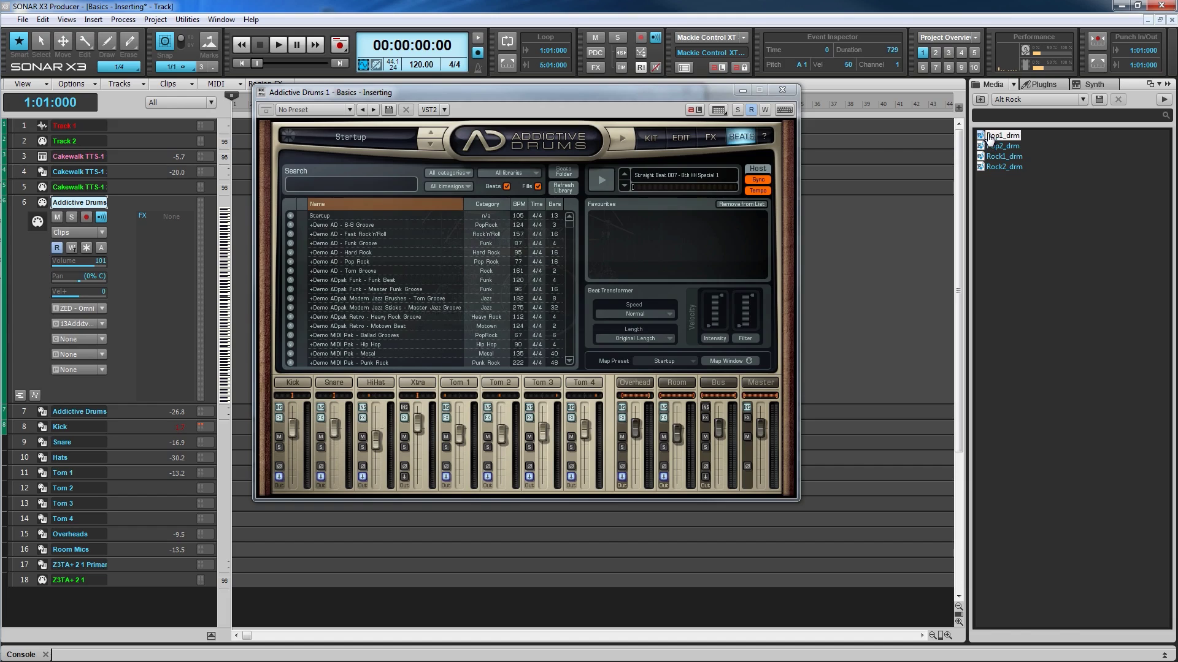
pyautogui.moveTo(989, 138); pyautogui.dragTo(239, 300)
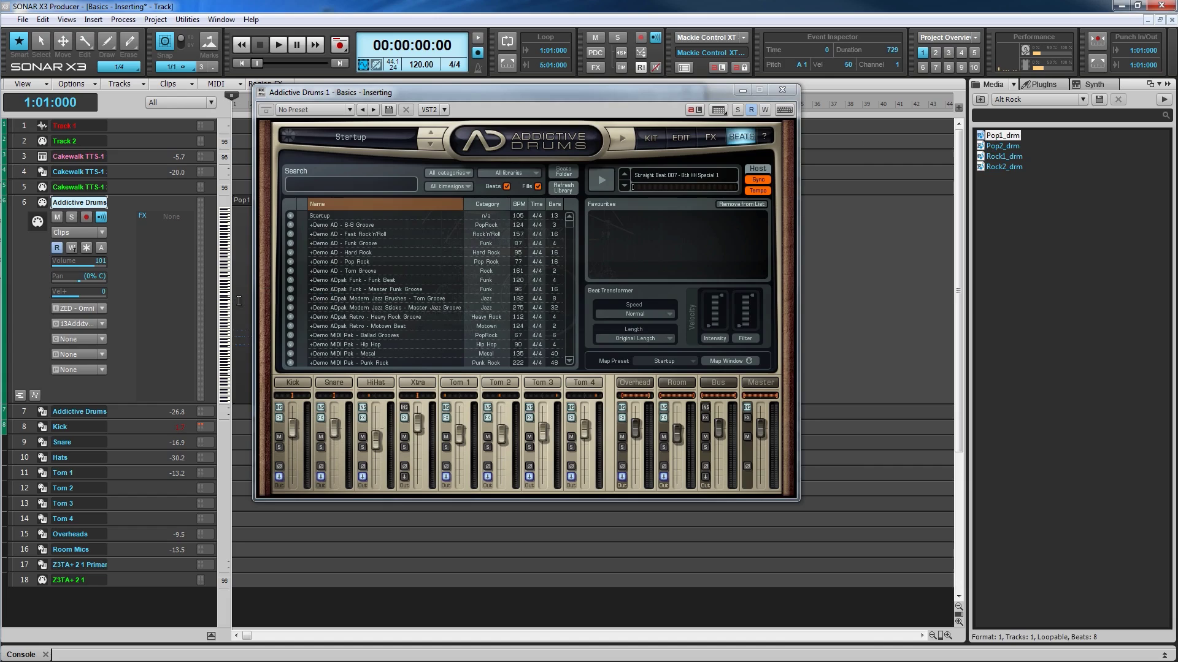
pyautogui.press('space')
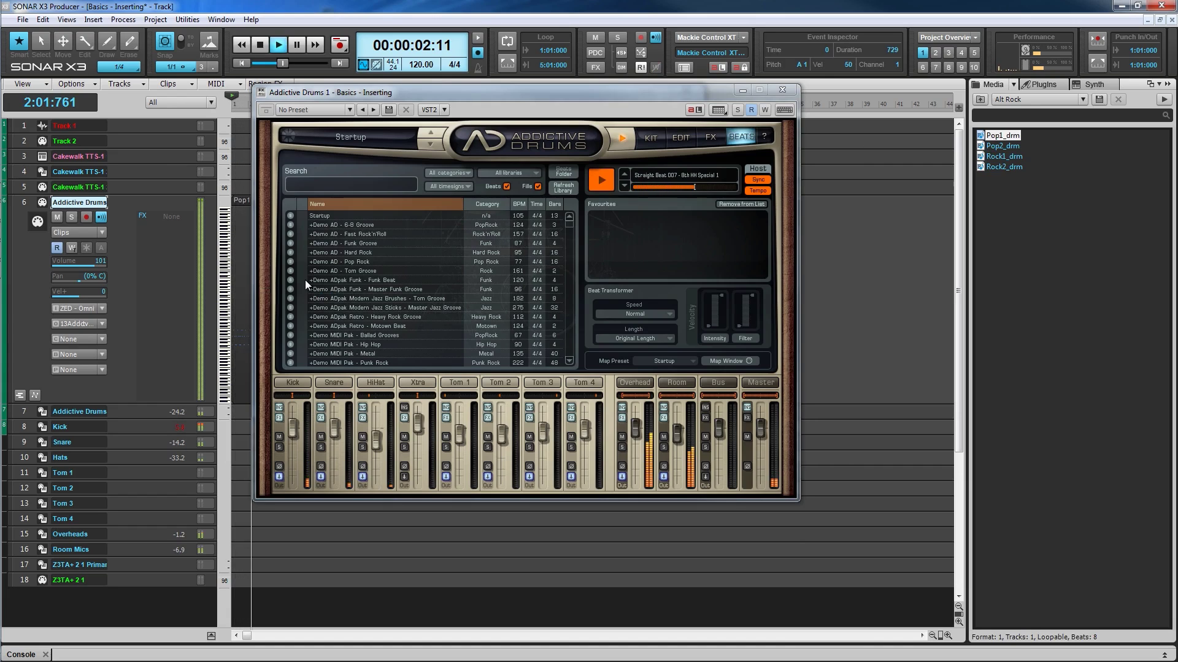
pyautogui.press('space')
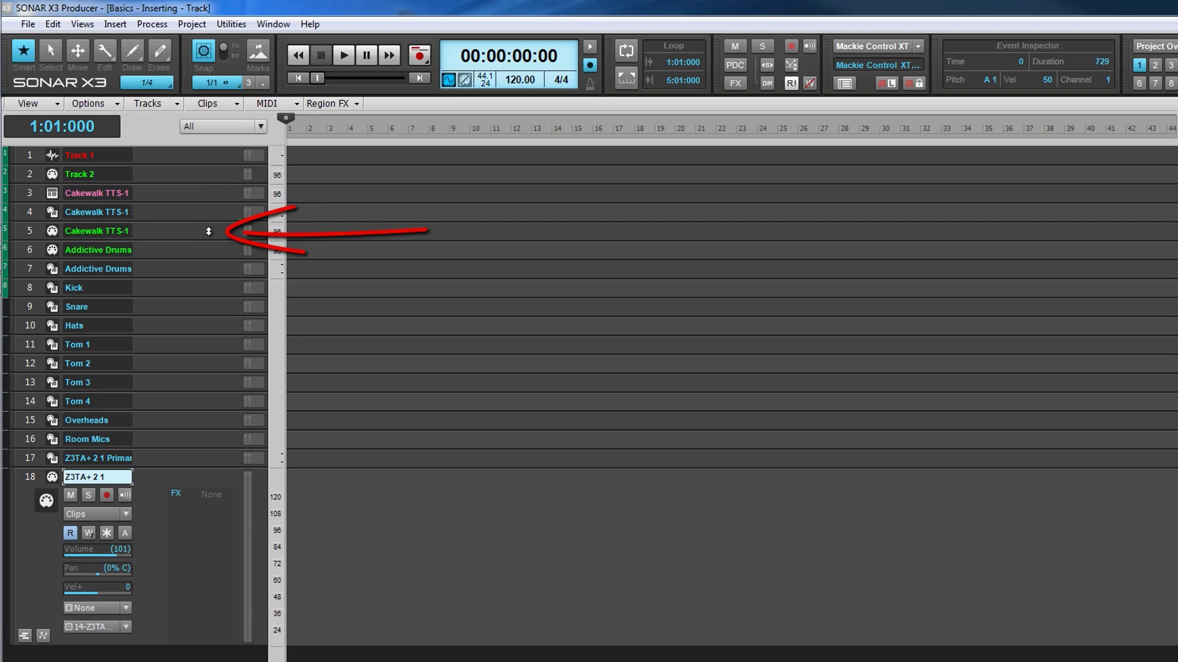
# Expand track 5 (Cakewalk TTS-1) and leave its Input Echo switched on
pyautogui.click(208, 231)
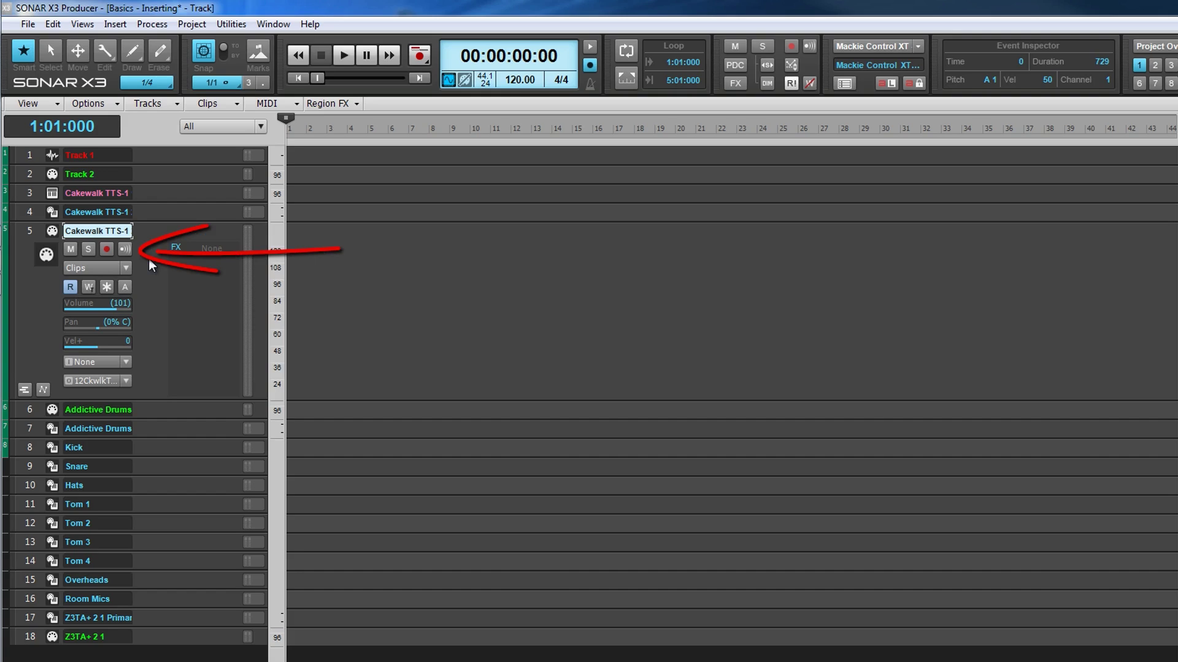
pyautogui.click(126, 248)
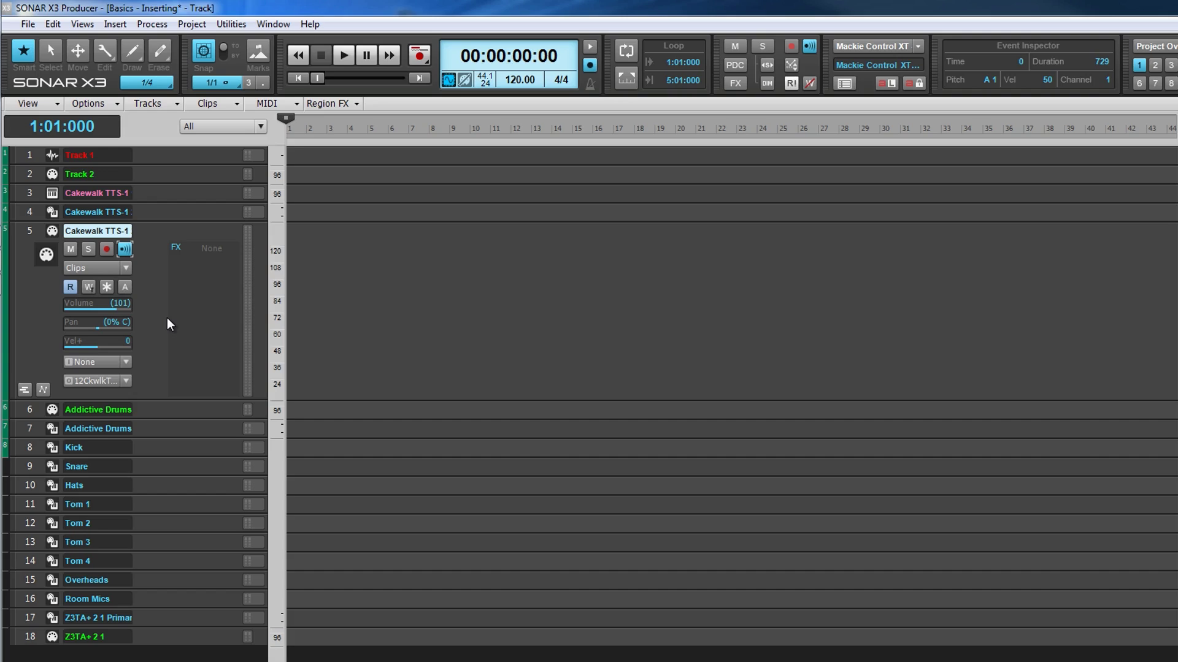
pyautogui.click(130, 250)
pyautogui.click(126, 250)
pyautogui.click(125, 362)
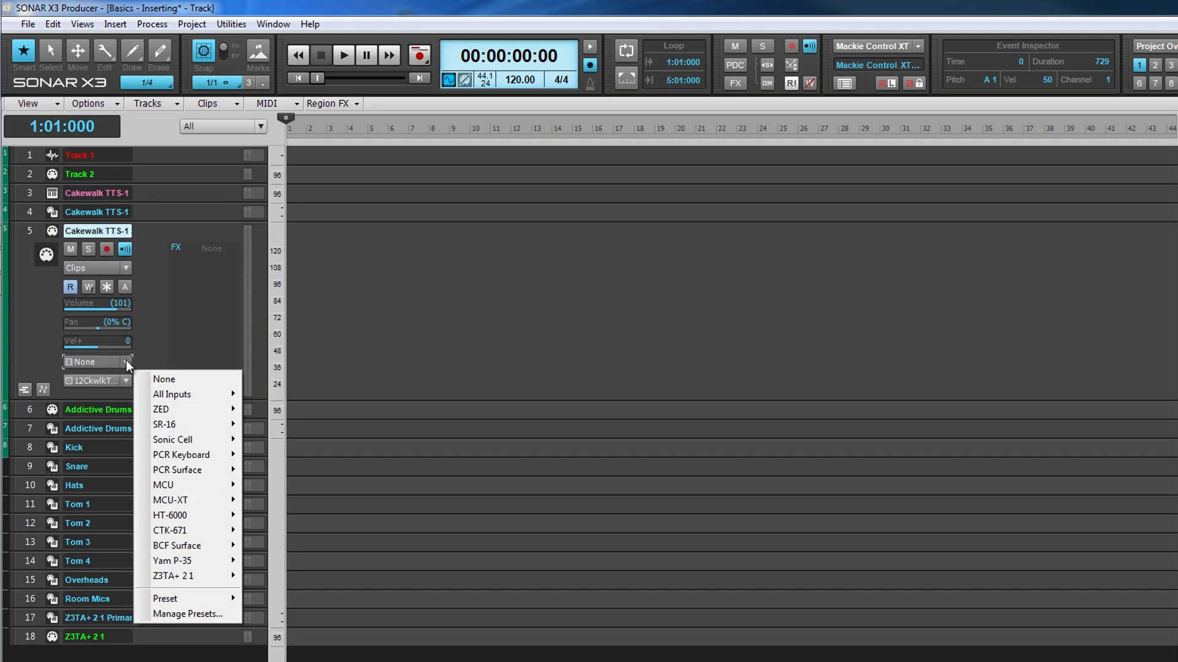
pyautogui.moveTo(186, 454)
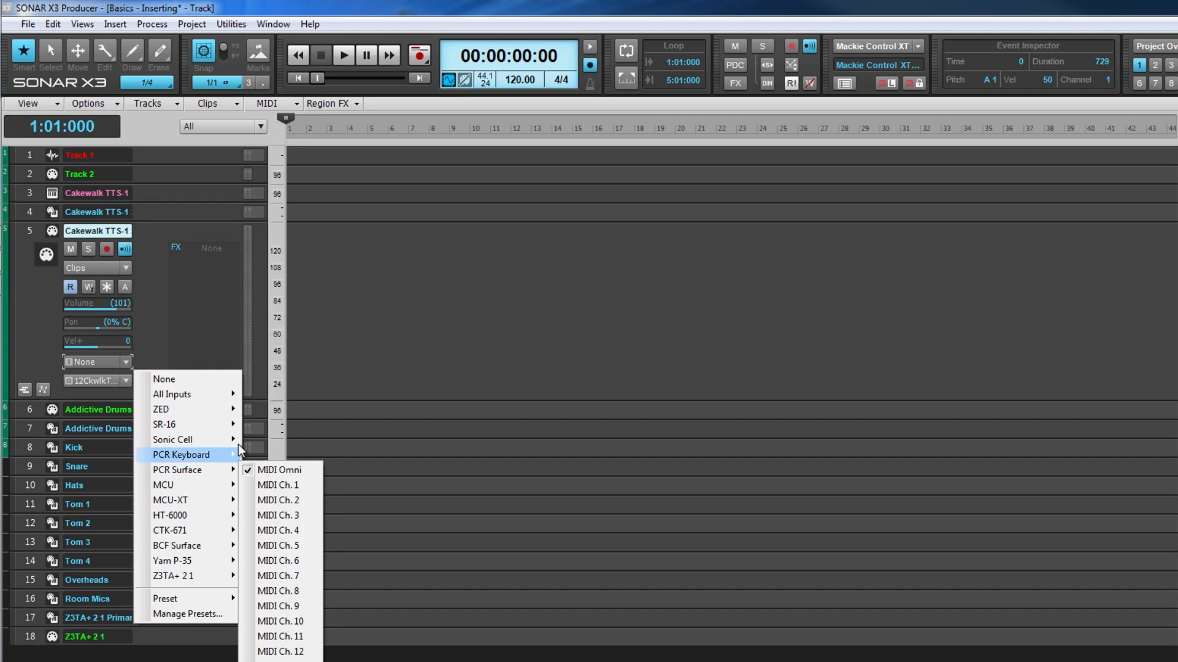
pyautogui.click(337, 359)
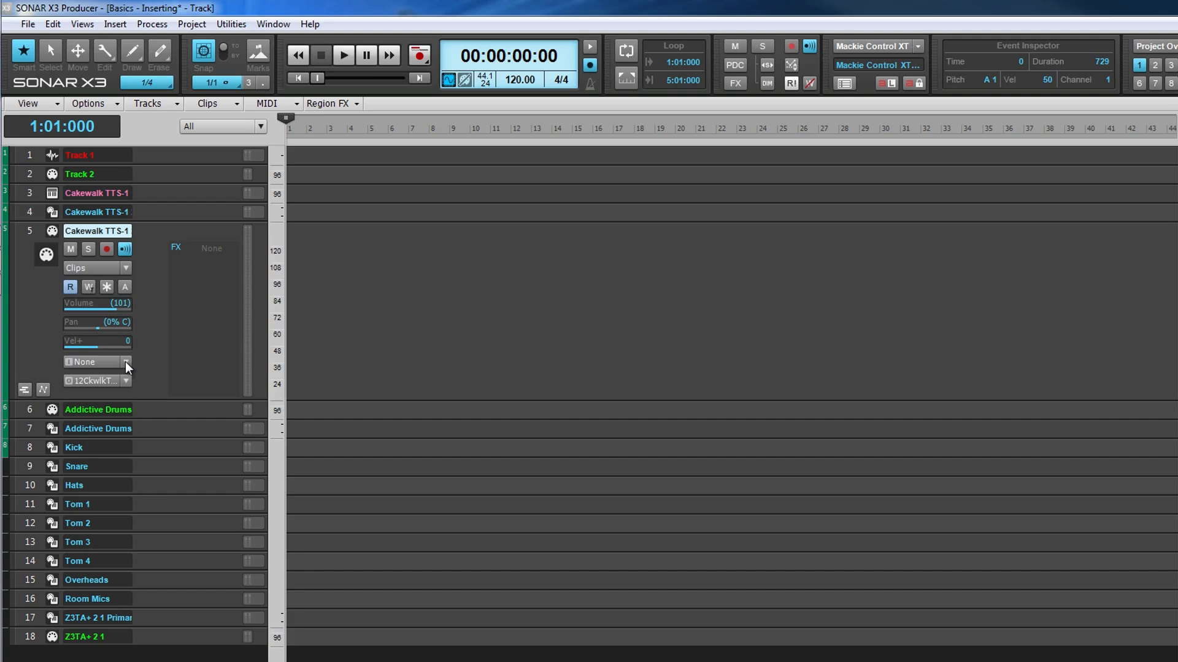
pyautogui.click(126, 362)
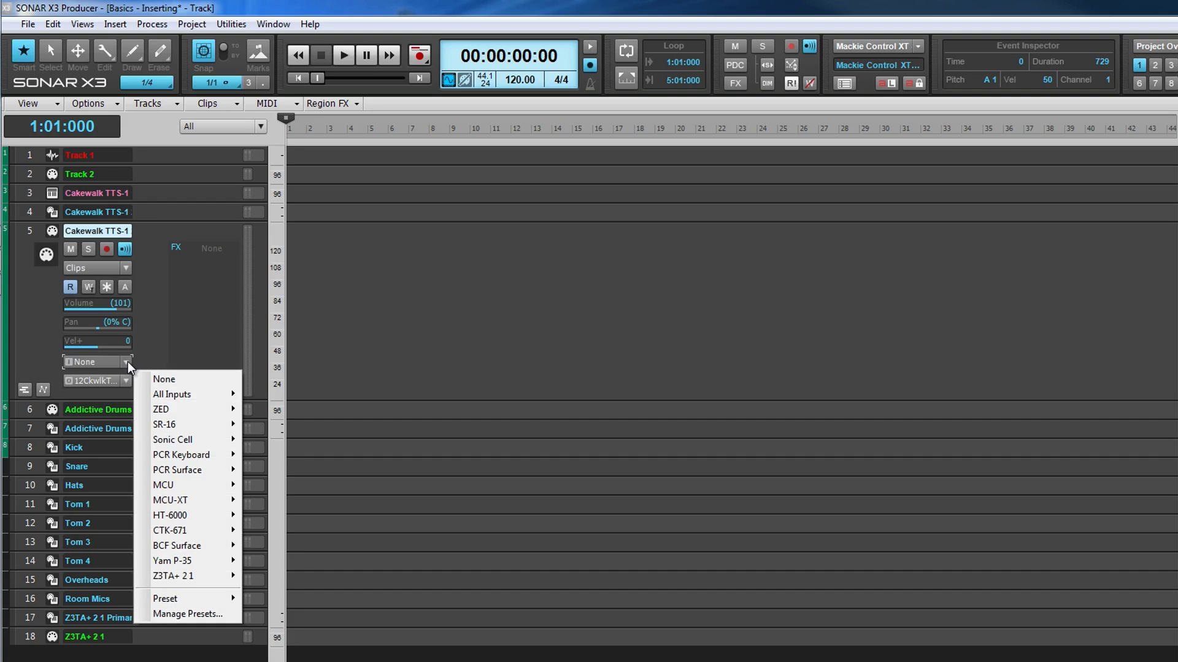
# Set track 5's MIDI input to PCR Keyboard > MIDI Omni, after briefly trying channel 4
pyautogui.moveTo(177, 396)
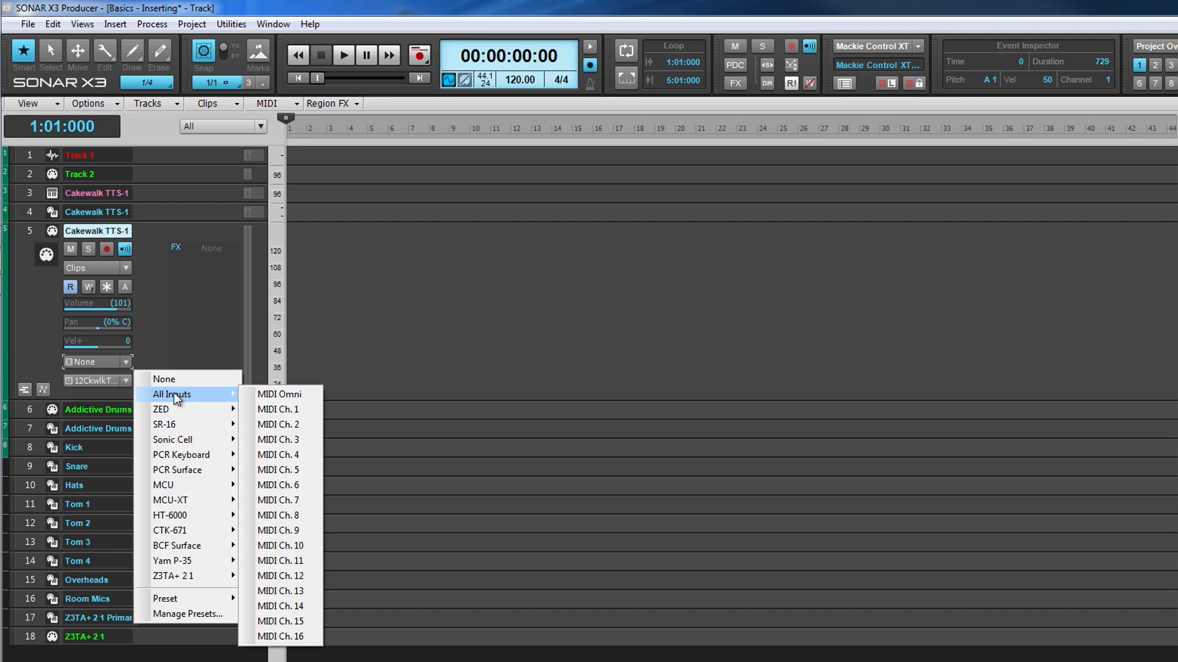
pyautogui.moveTo(177, 516)
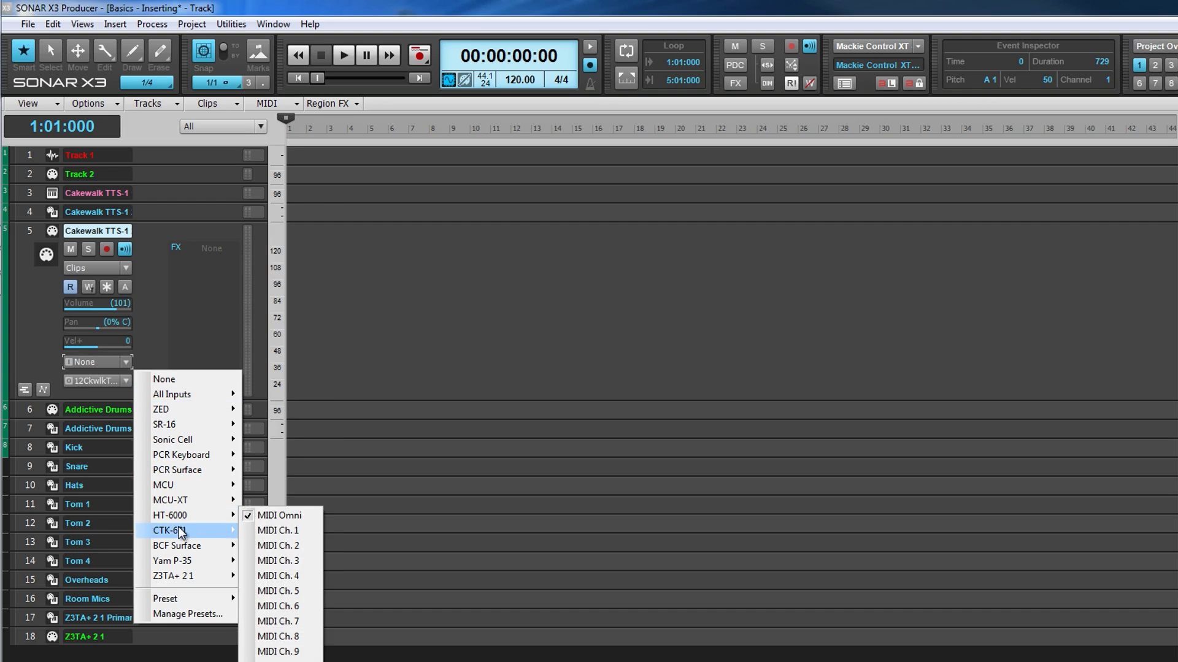
pyautogui.moveTo(165, 565)
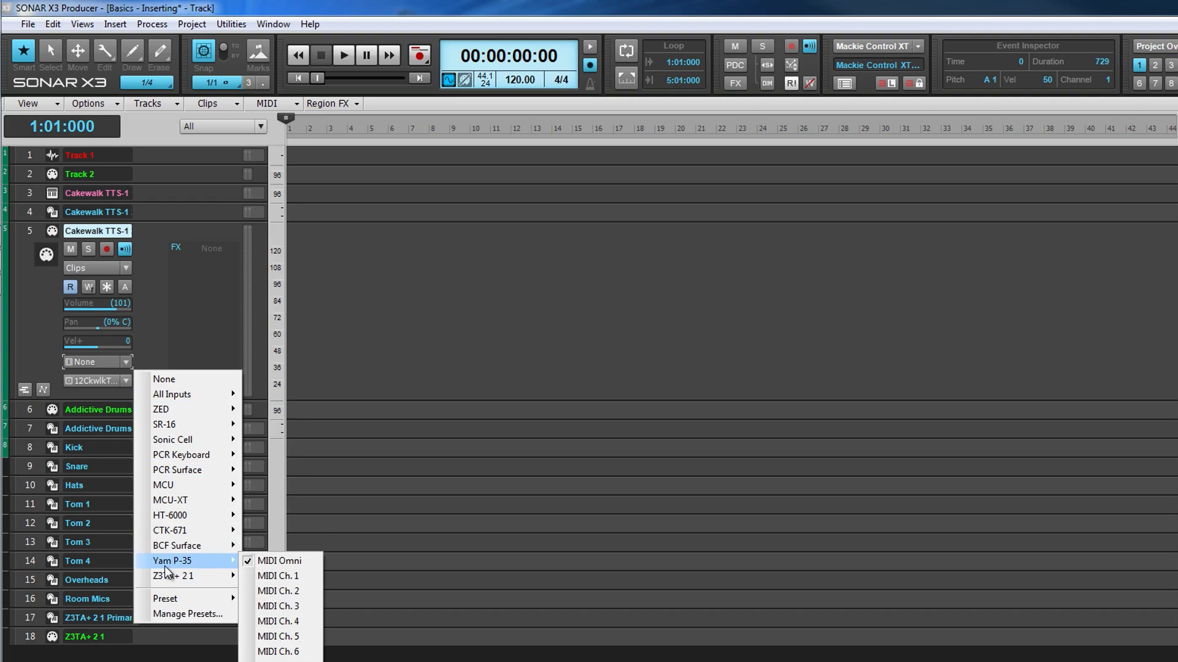
pyautogui.press('Escape')
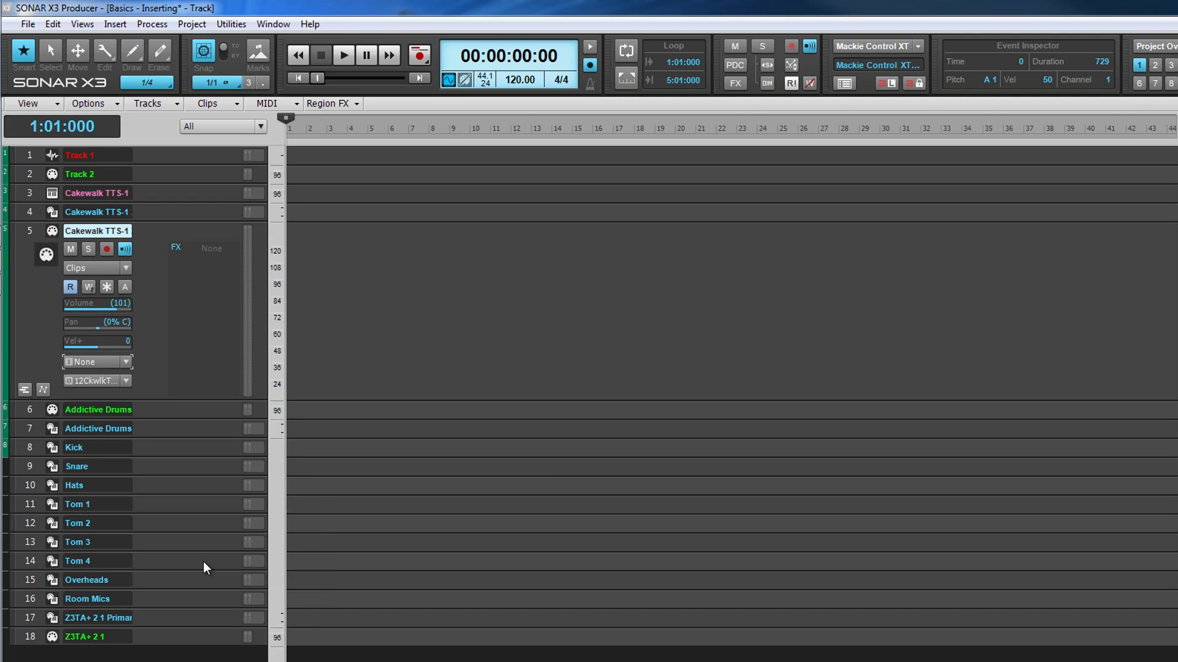
pyautogui.click(124, 362)
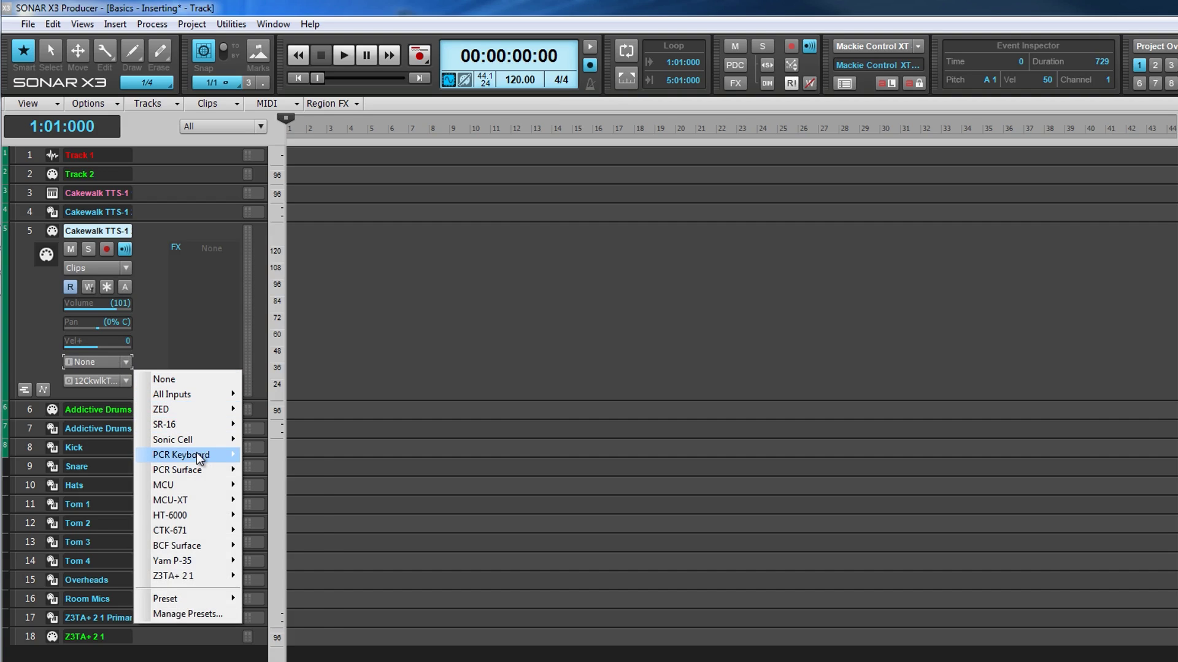
pyautogui.moveTo(196, 454)
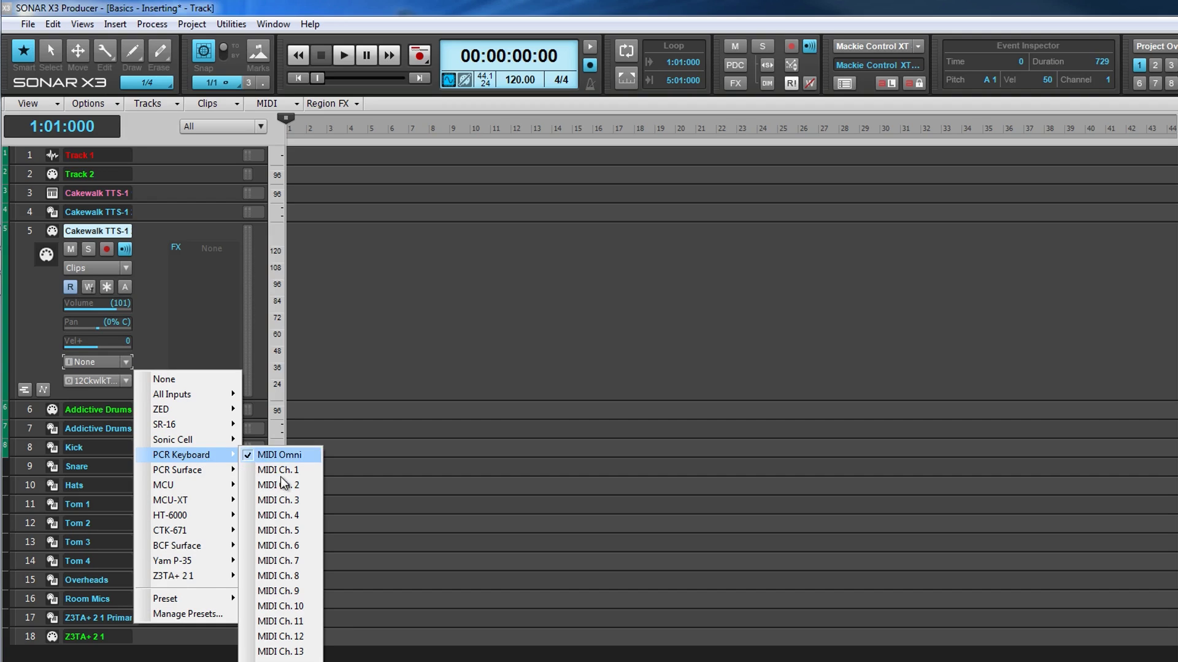
pyautogui.click(296, 515)
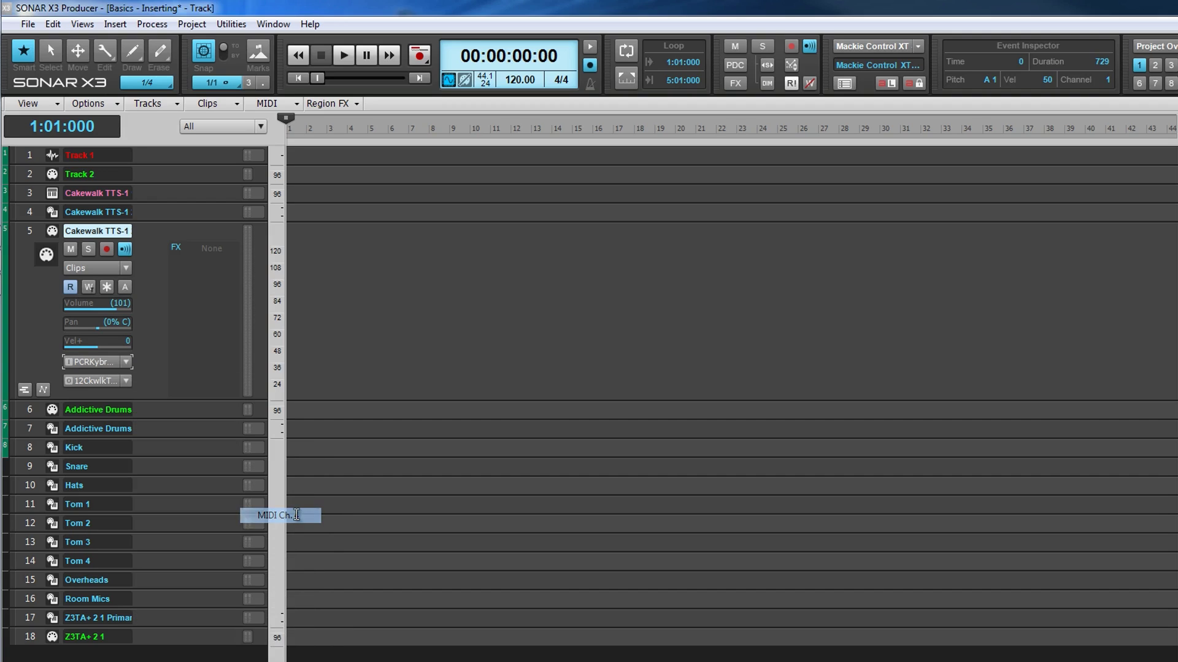
pyautogui.click(125, 362)
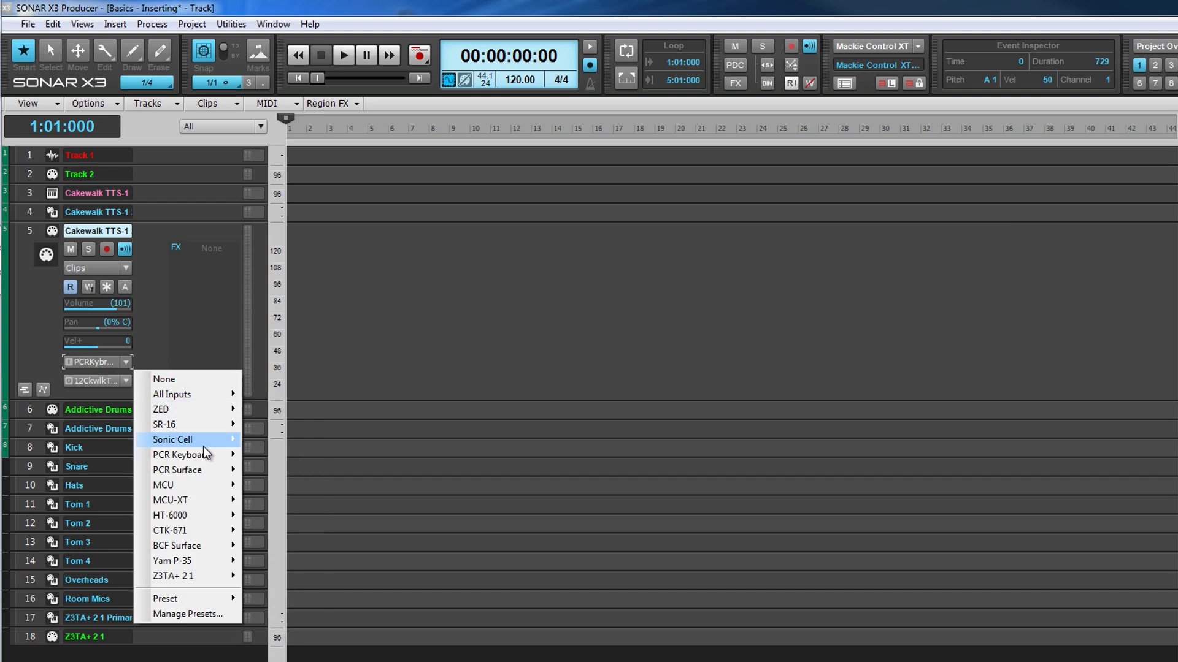
pyautogui.click(260, 454)
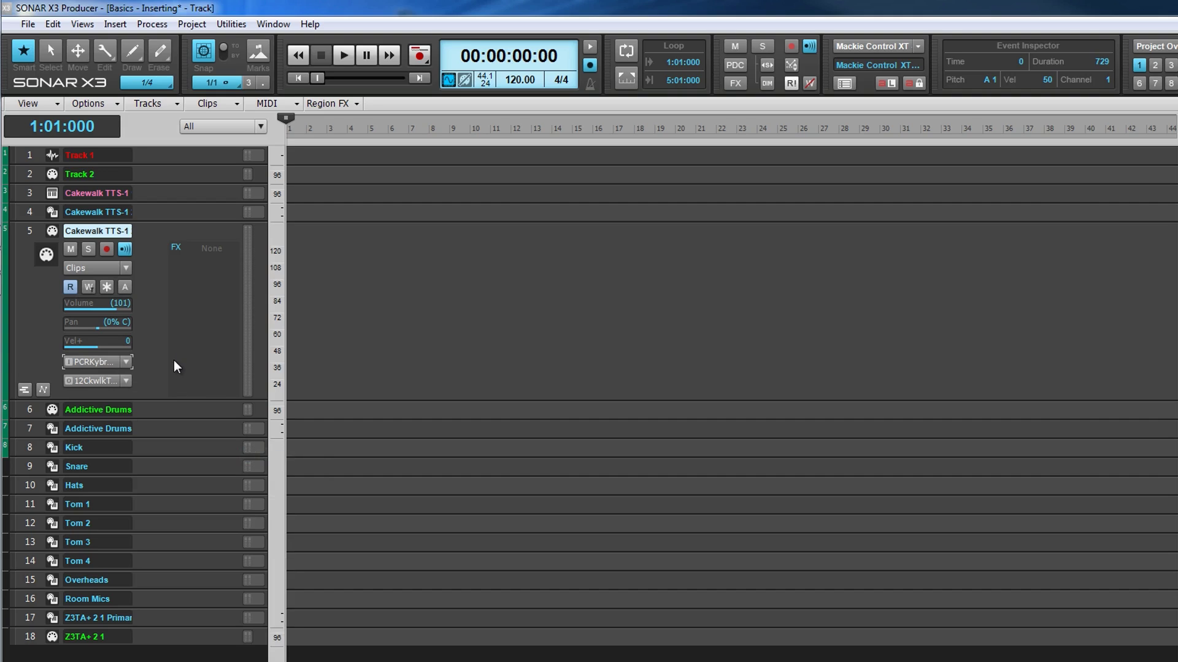
pyautogui.click(129, 381)
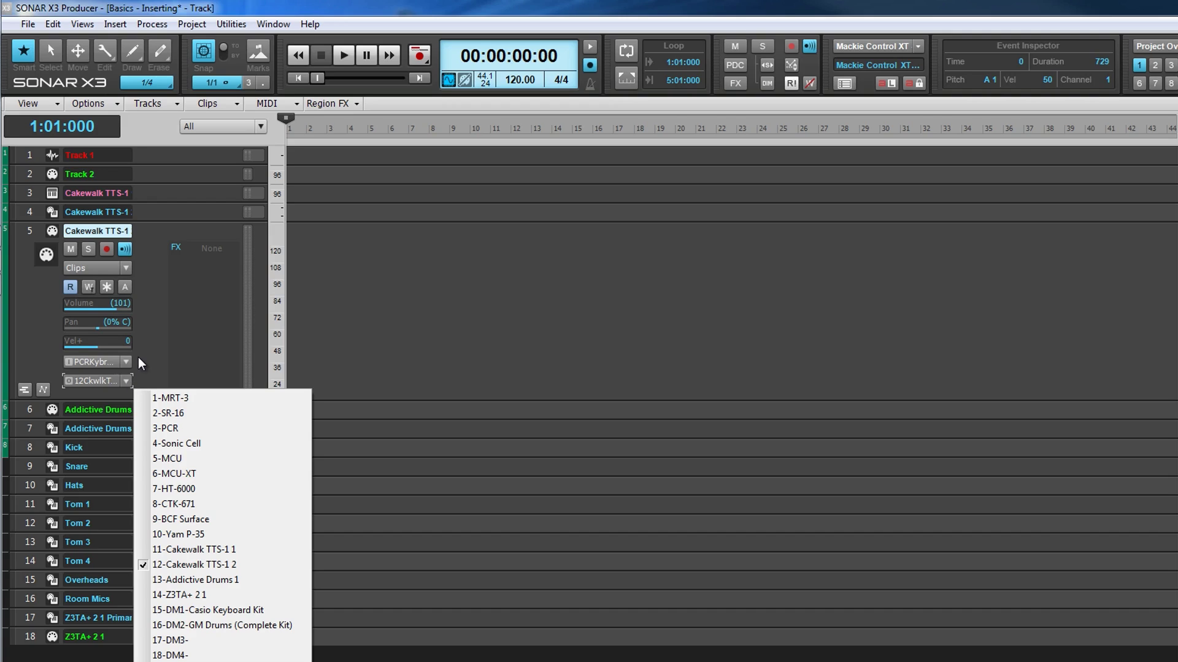
pyautogui.click(152, 324)
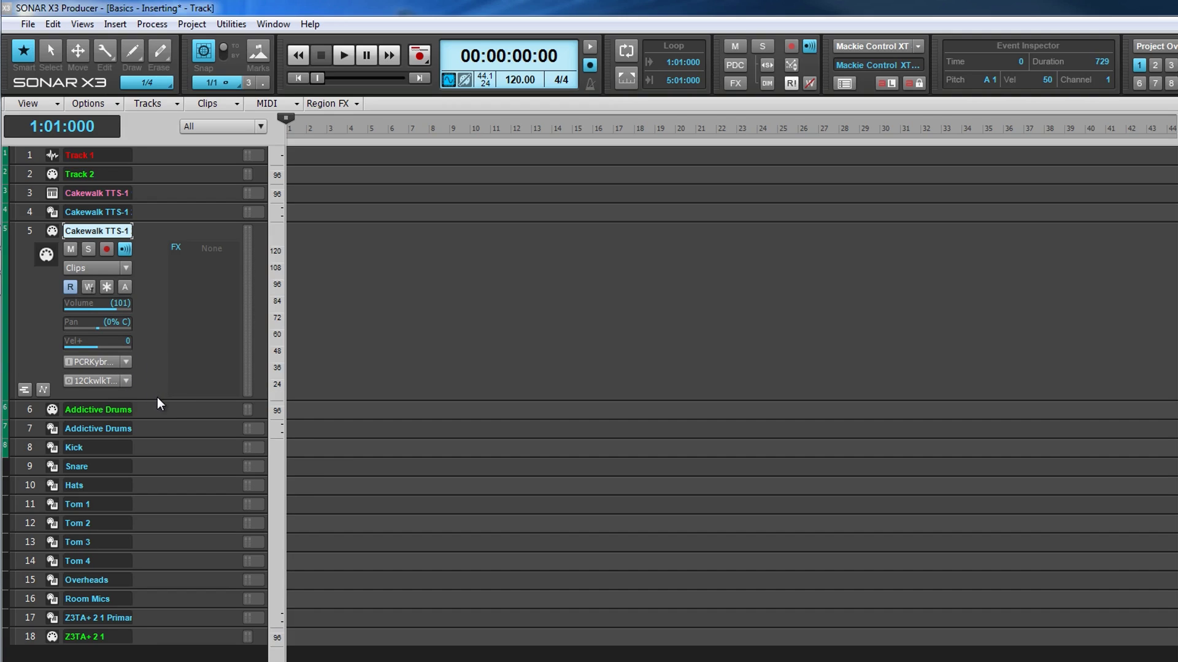
pyautogui.moveTo(157, 400); pyautogui.dragTo(178, 489)
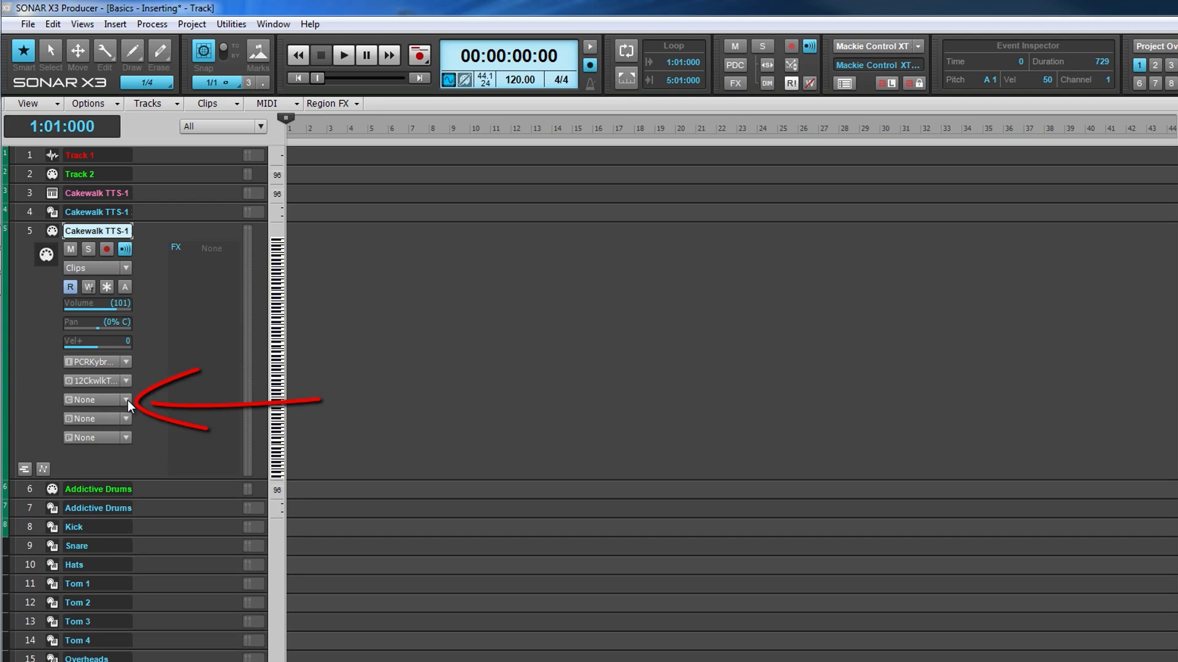
# Set track 5's MIDI channel to 1: Cakewalk TTS-1
pyautogui.click(127, 400)
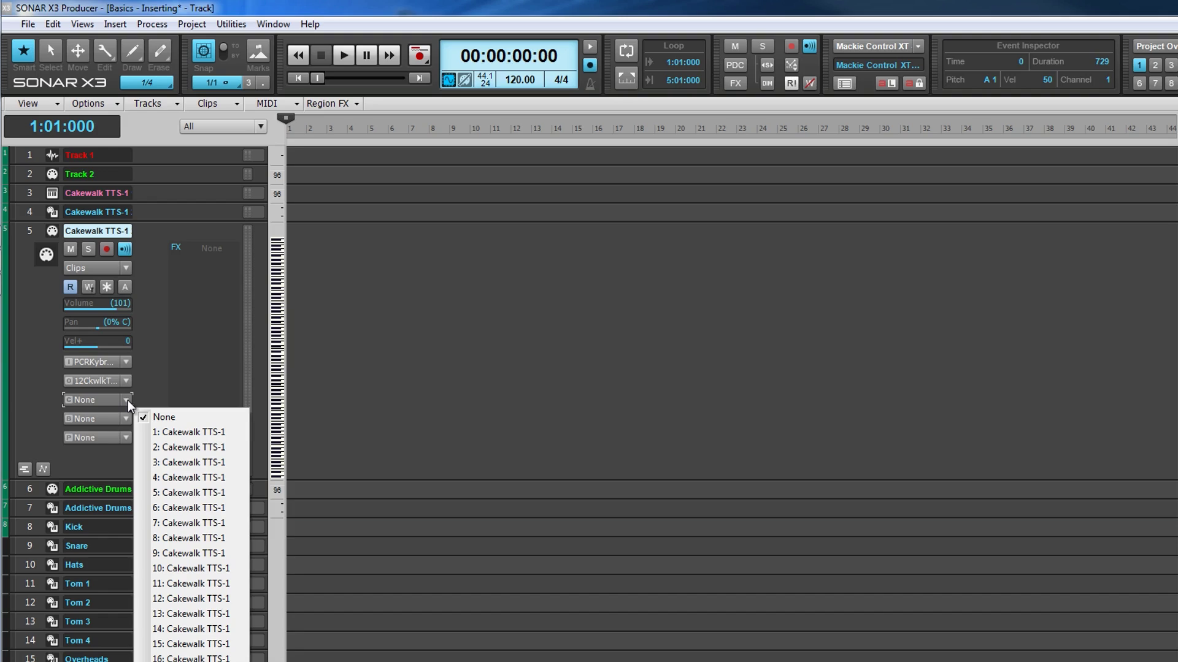
pyautogui.click(196, 431)
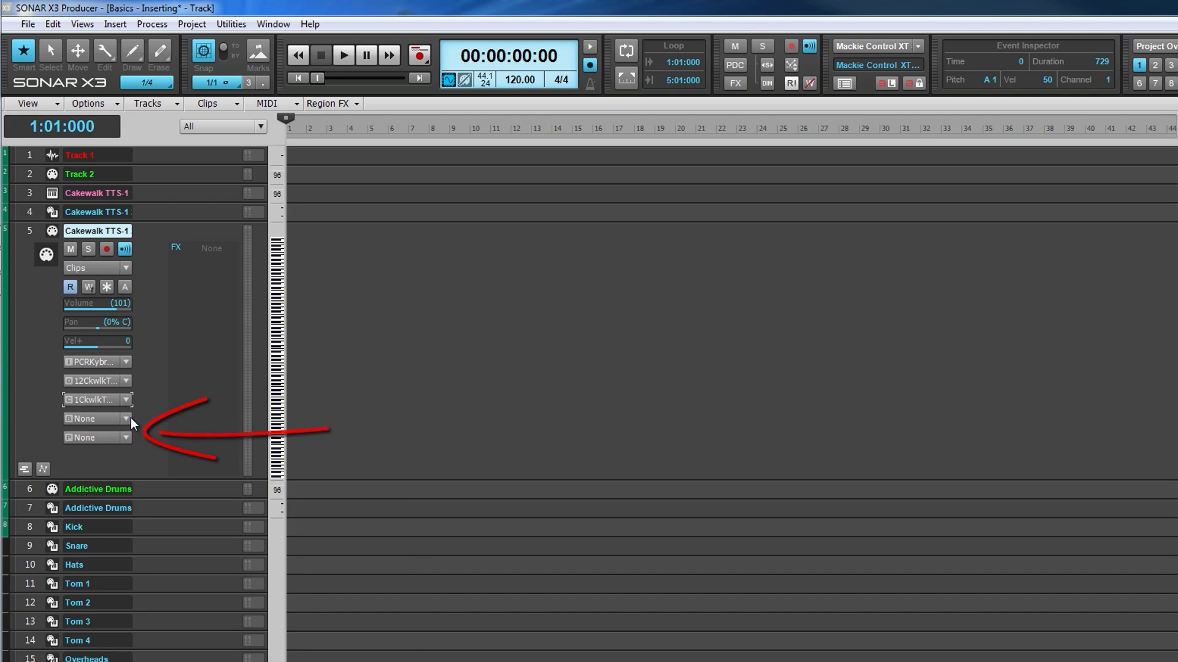
pyautogui.click(125, 436)
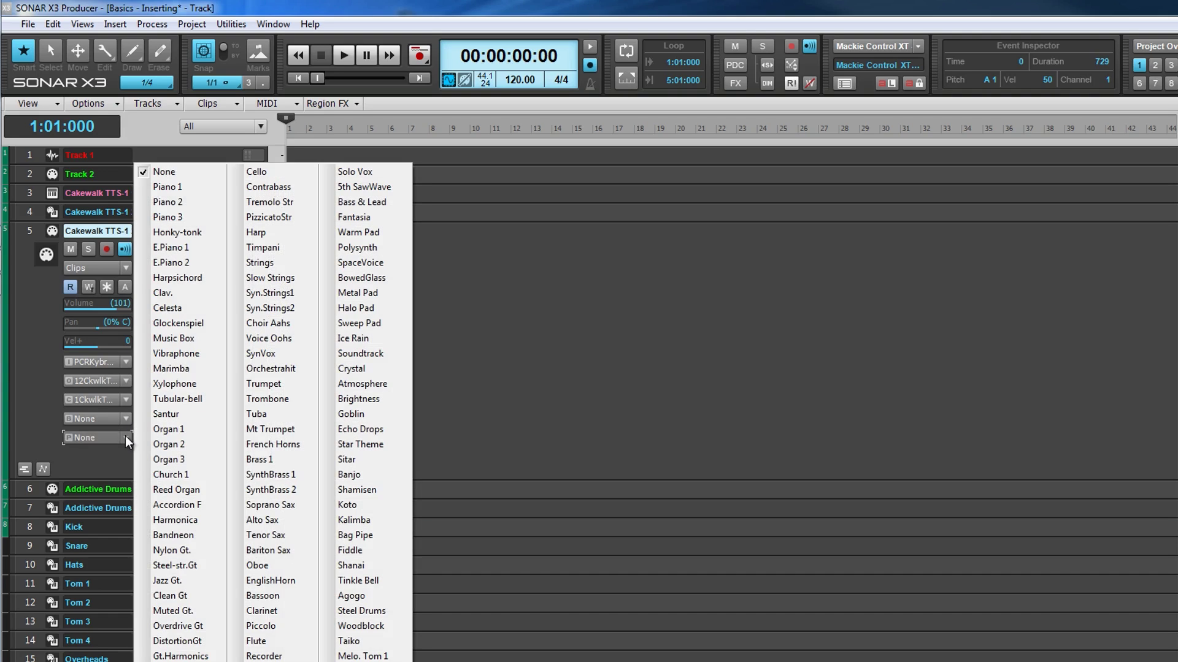
# Give track 5 the Piano 1 patch from bank 15488-Preset Normal 0
pyautogui.click(168, 186)
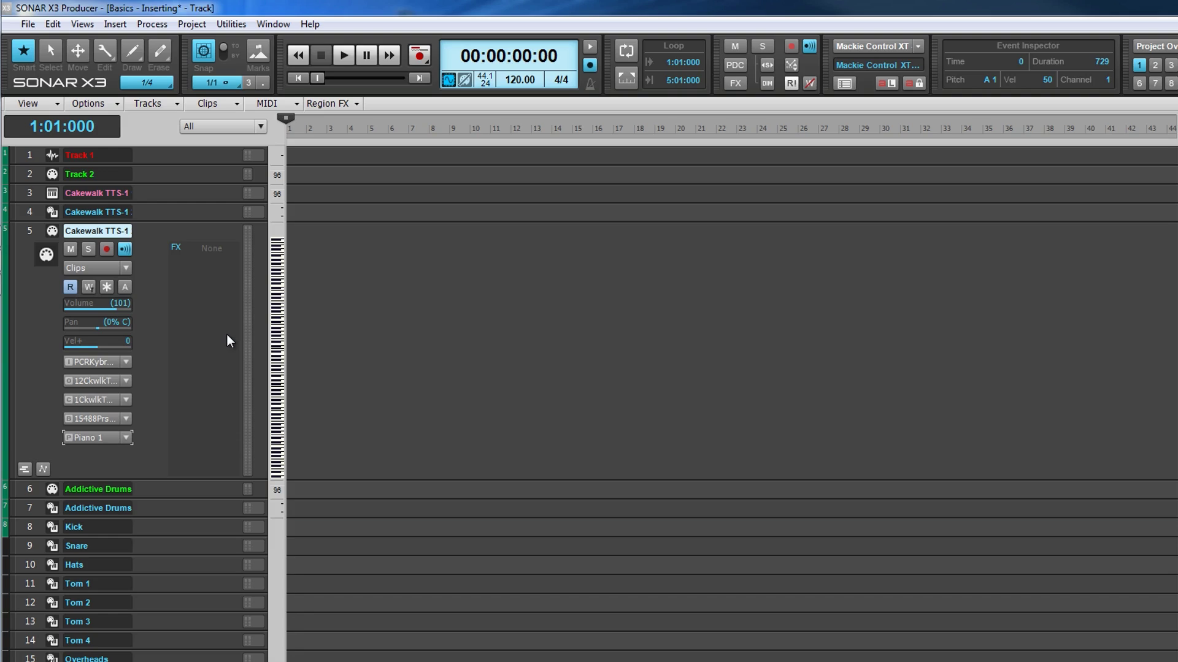
pyautogui.click(127, 418)
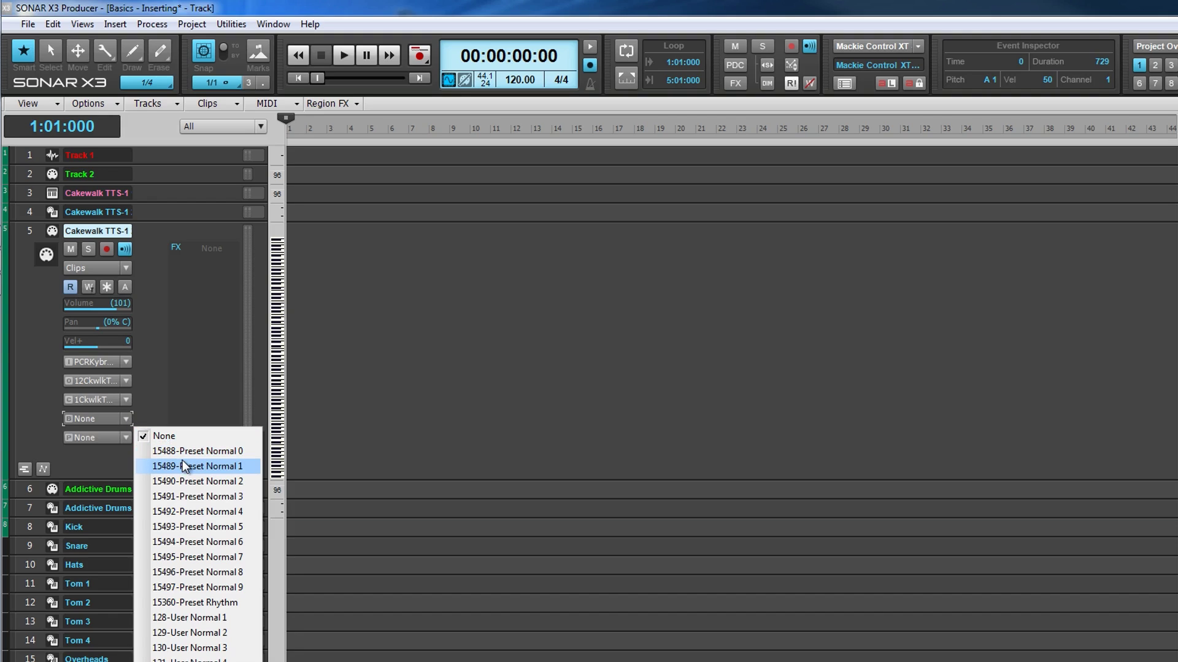
pyautogui.click(125, 437)
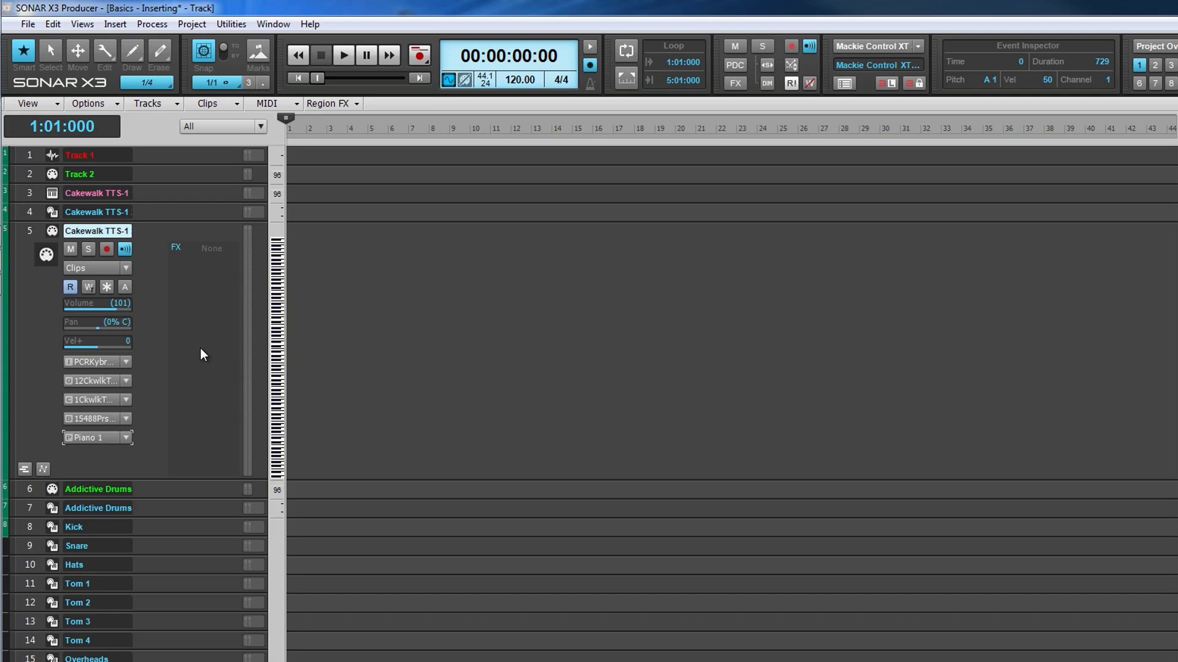
pyautogui.rightClick(202, 354)
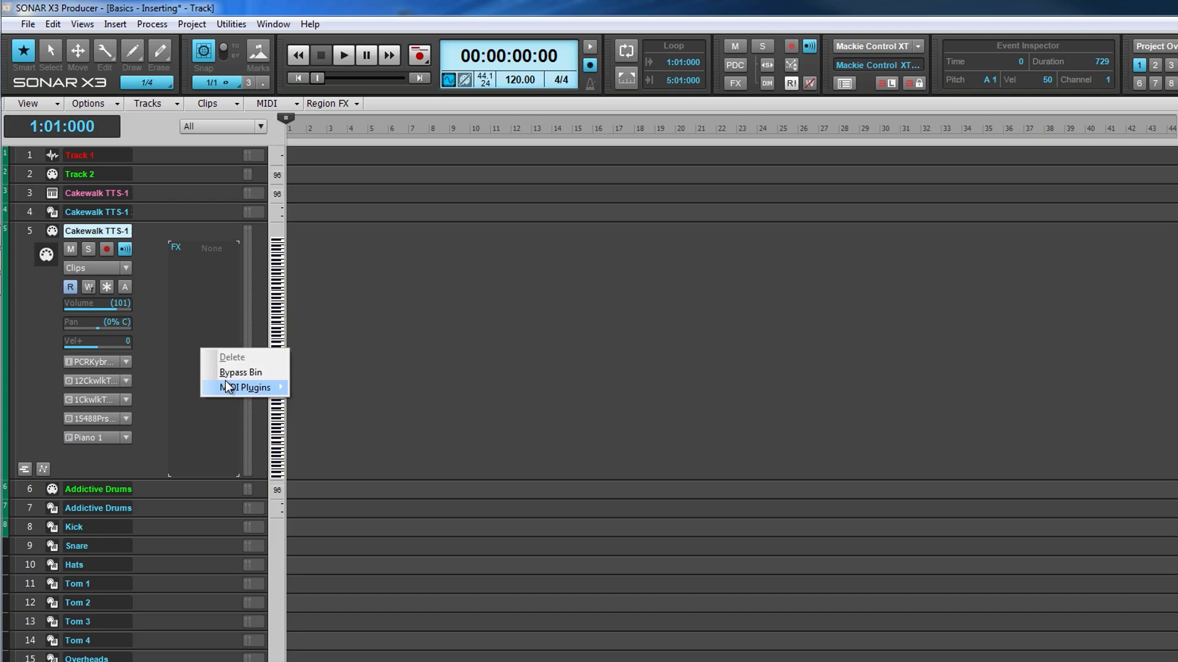
# Dismiss the MIDI Plugins menu without adding one and expand track 4, the TTS-1 synth audio track
pyautogui.moveTo(225, 382)
pyautogui.moveTo(355, 409)
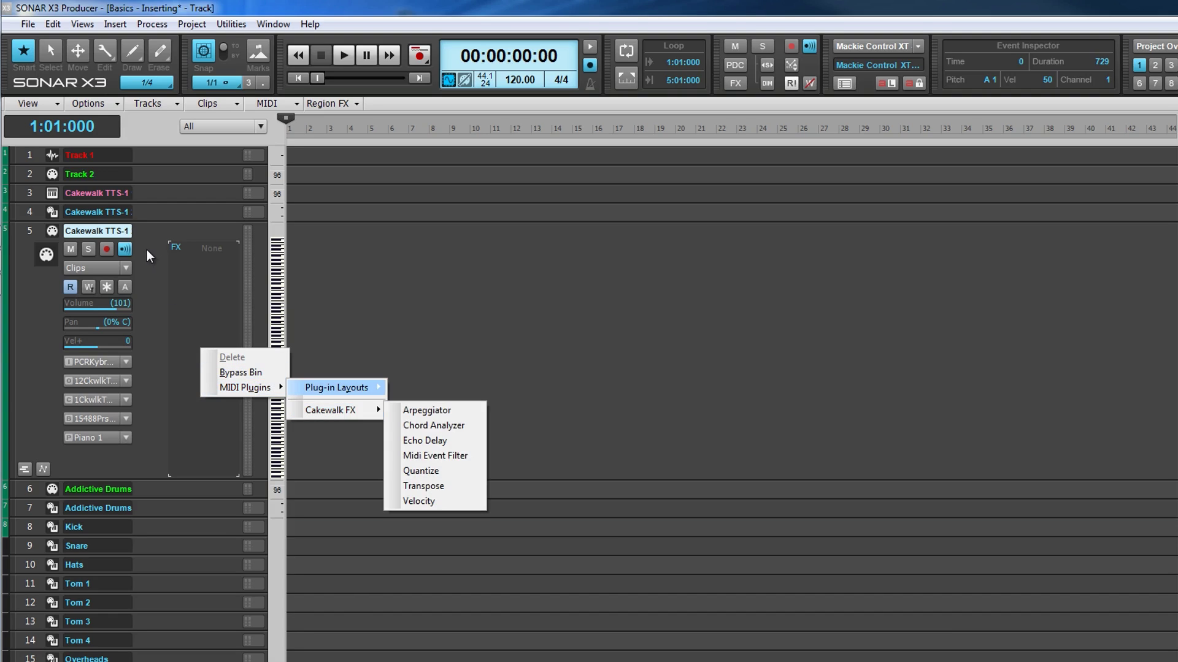
pyautogui.click(146, 230)
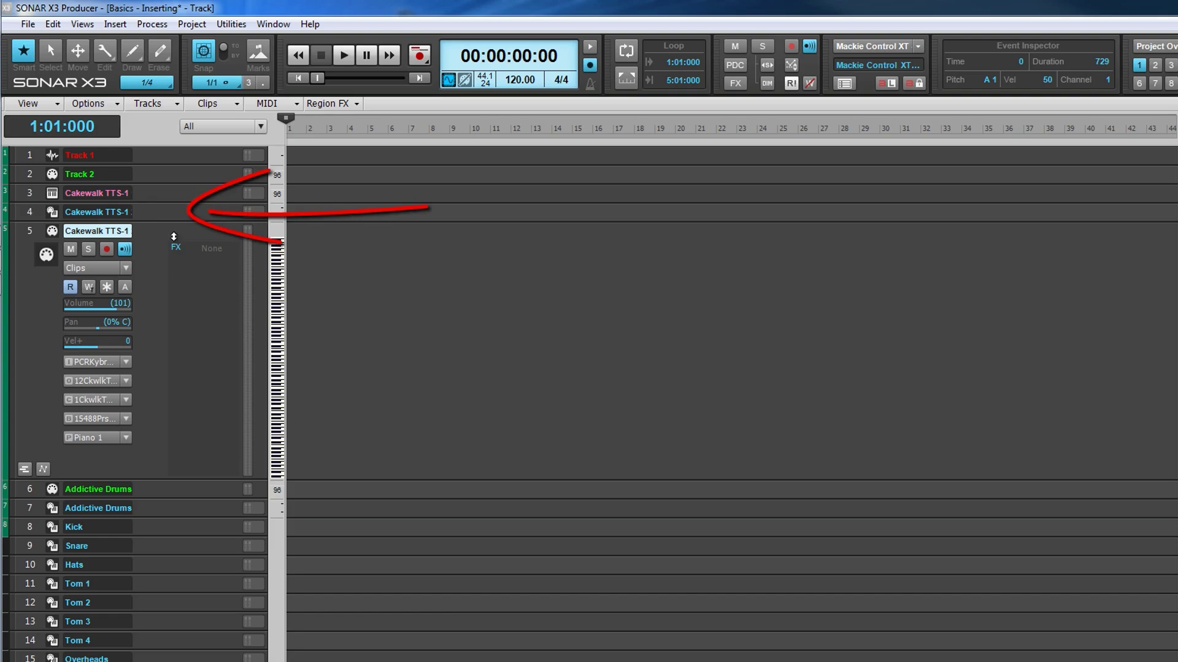
pyautogui.click(158, 213)
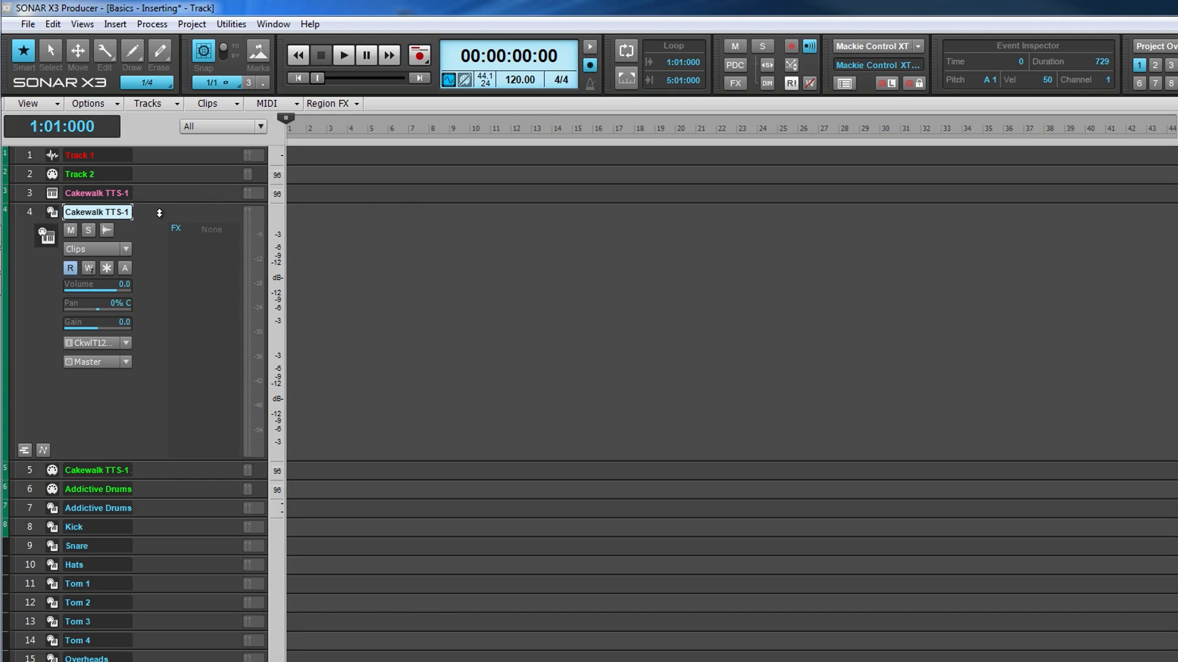
# Keep track 4's synth input and Master output unchanged, and switch its Input Echo on
pyautogui.click(127, 343)
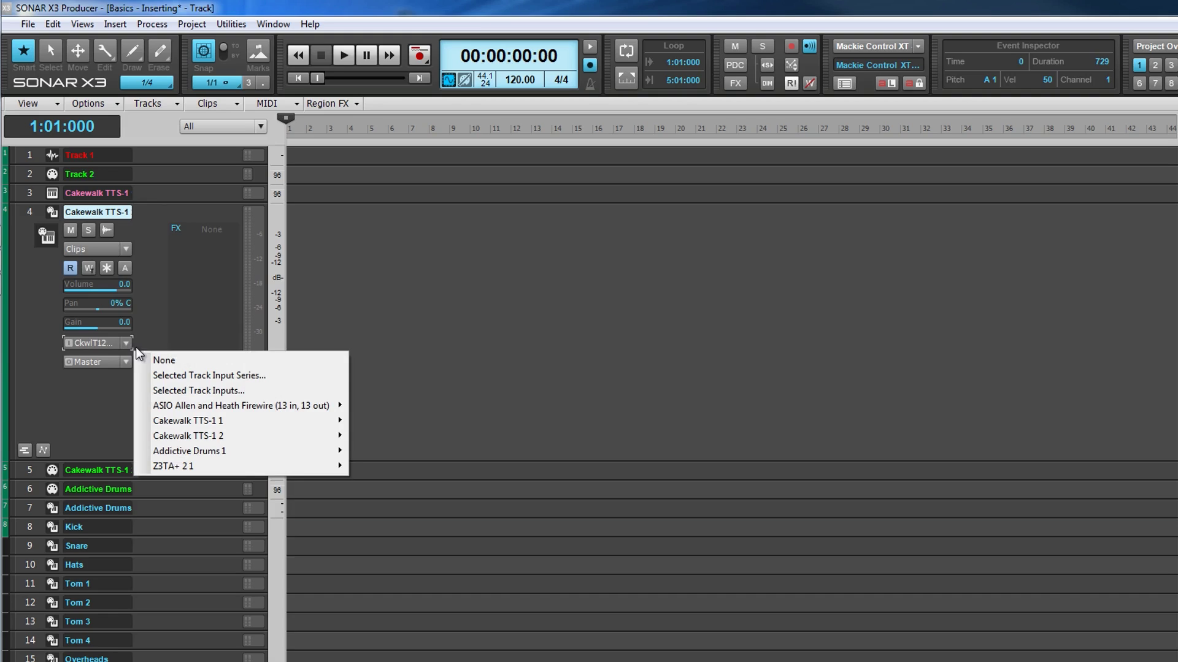
pyautogui.moveTo(179, 434)
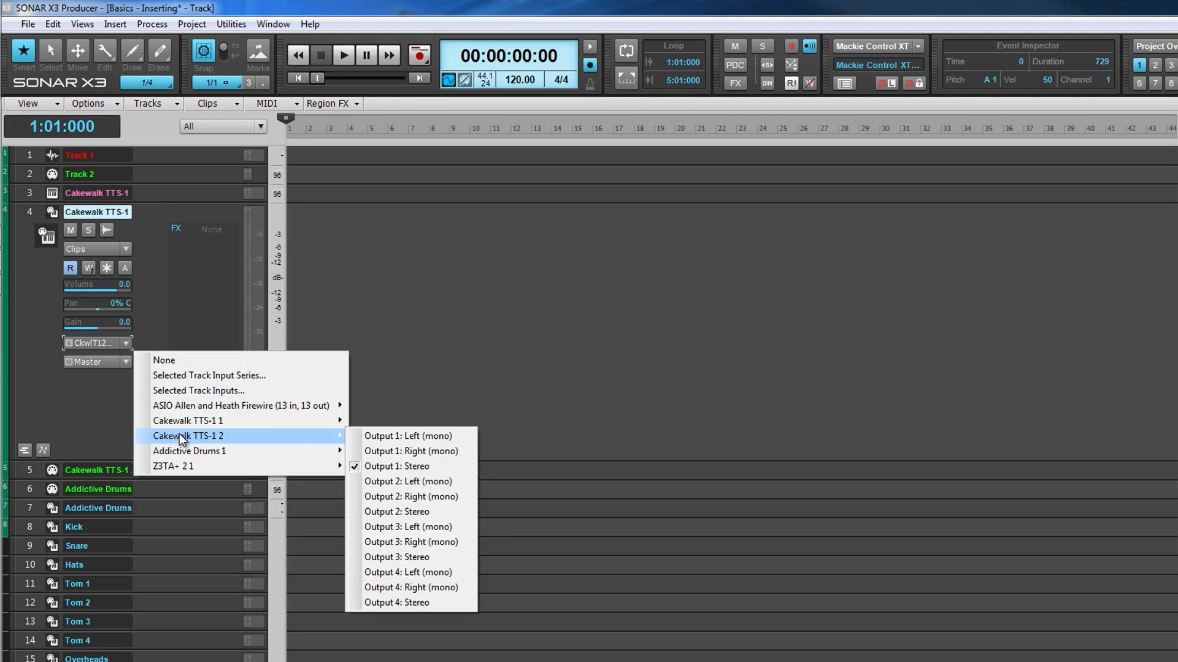
pyautogui.click(151, 214)
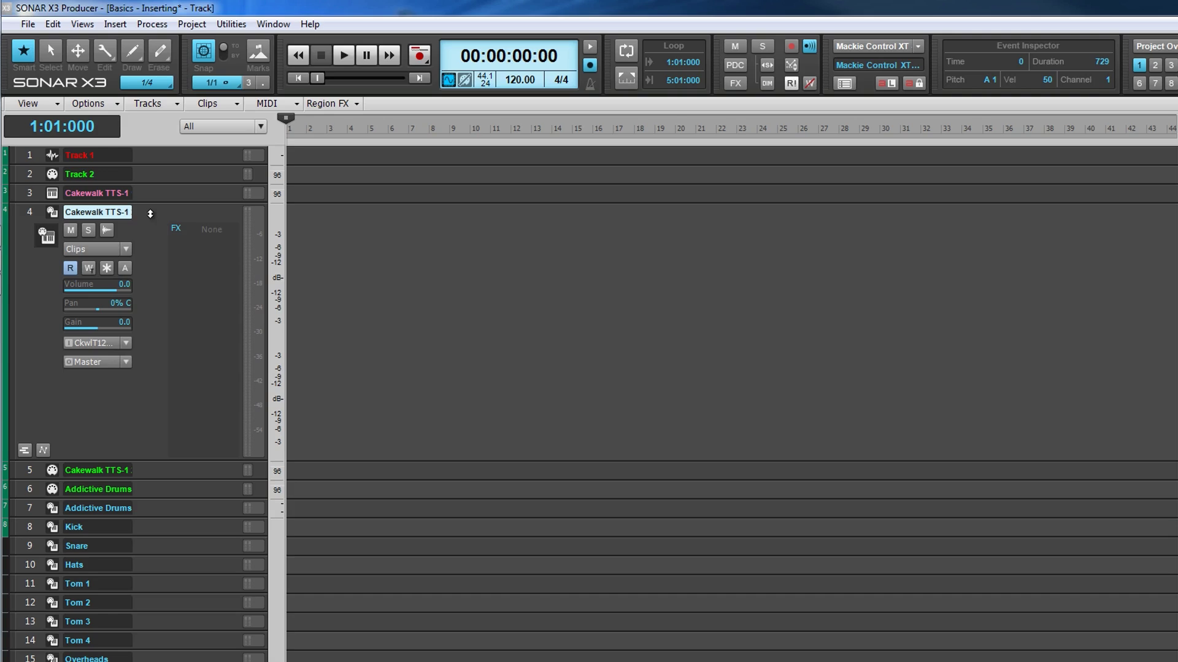
pyautogui.click(106, 229)
pyautogui.click(127, 363)
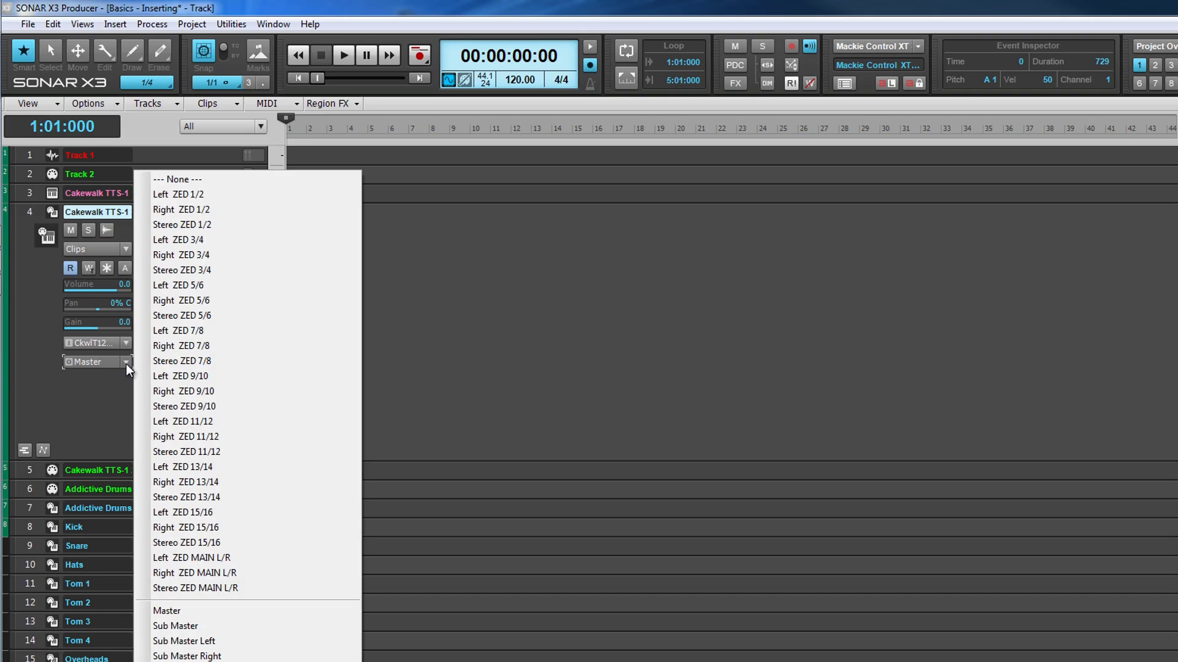
pyautogui.click(117, 402)
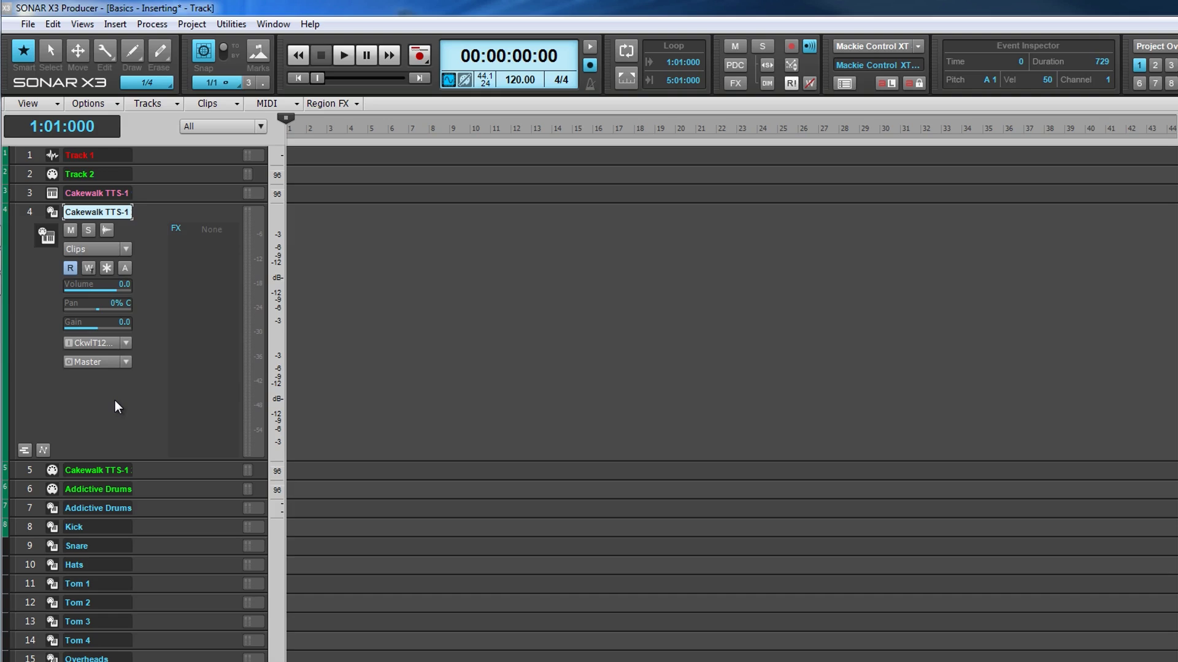
pyautogui.rightClick(204, 322)
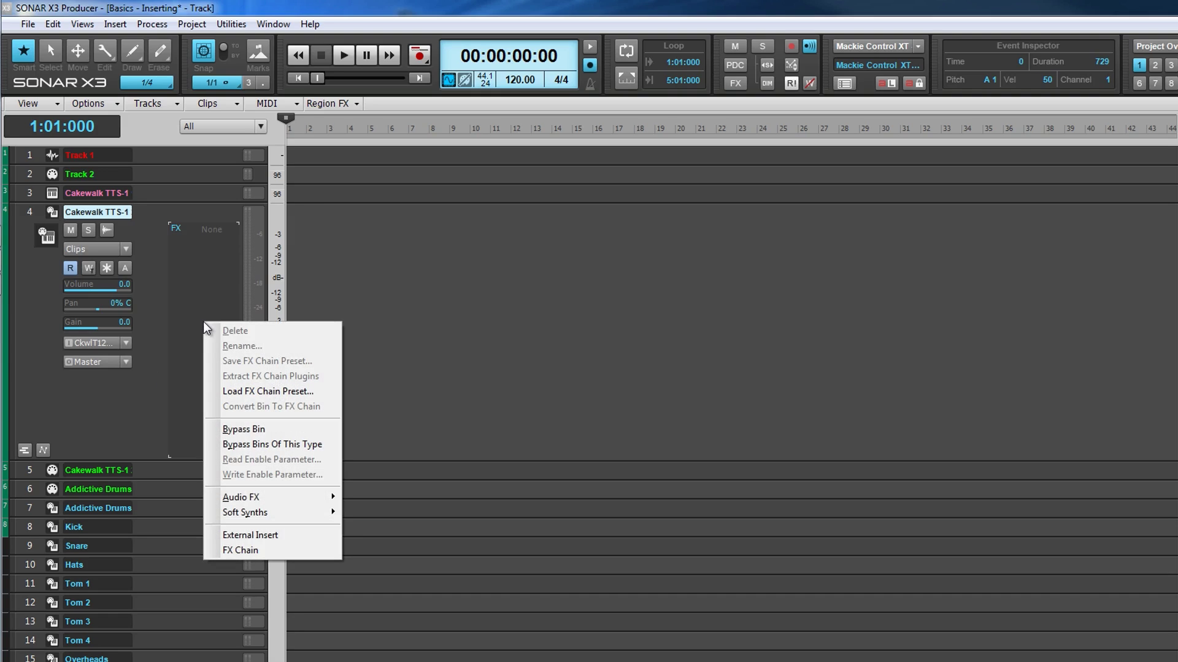
pyautogui.moveTo(267, 492)
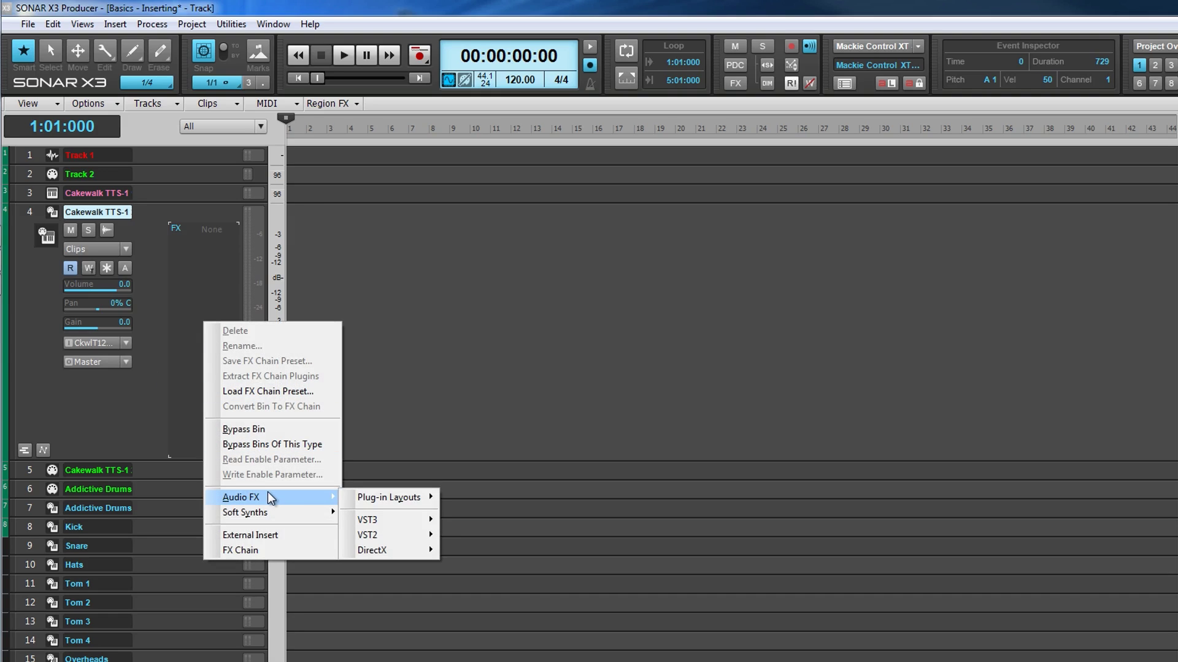
pyautogui.moveTo(379, 526)
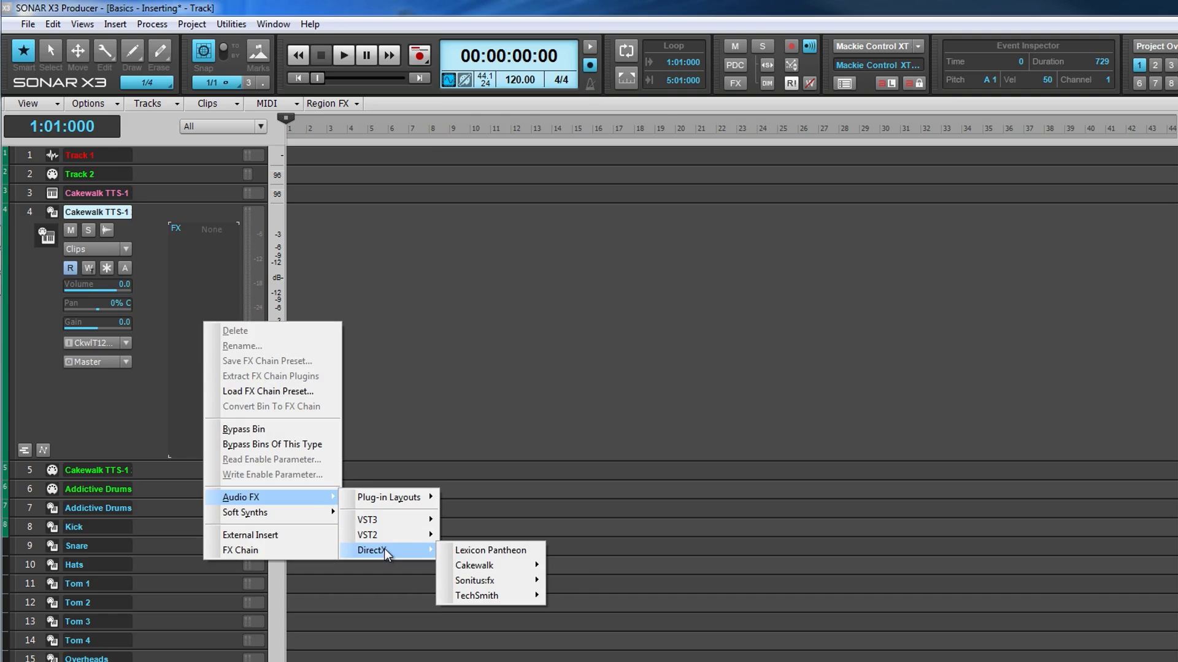
pyautogui.click(181, 396)
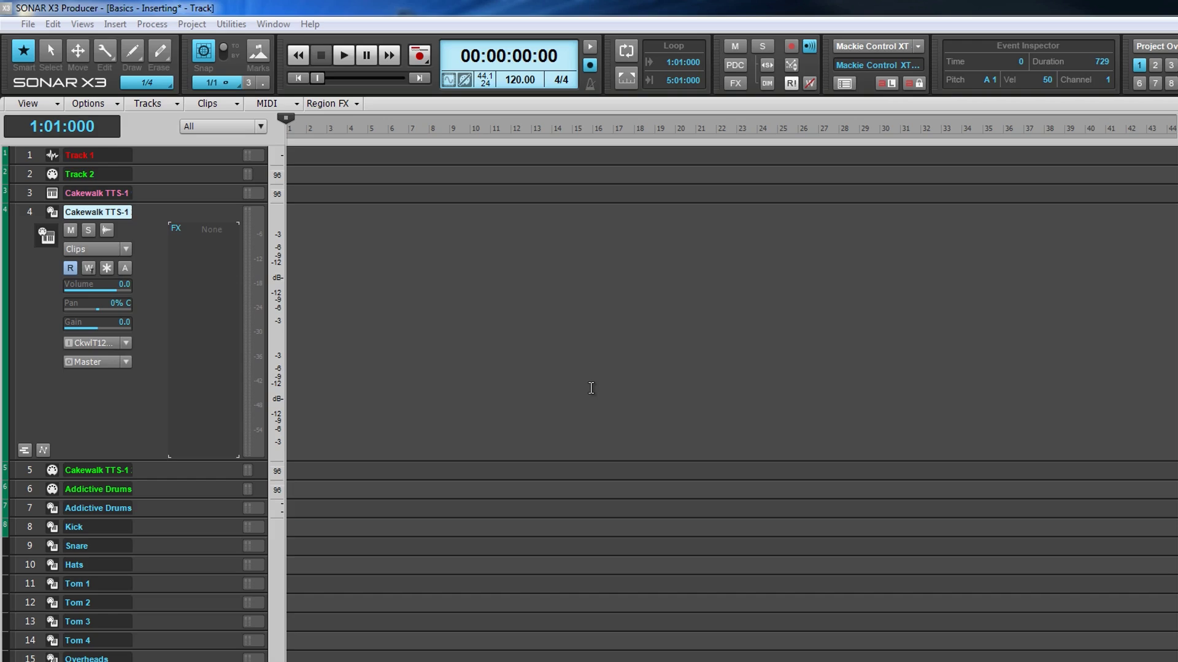
# Expand track 3 and confirm its input stays None and its output stays Master
pyautogui.click(174, 193)
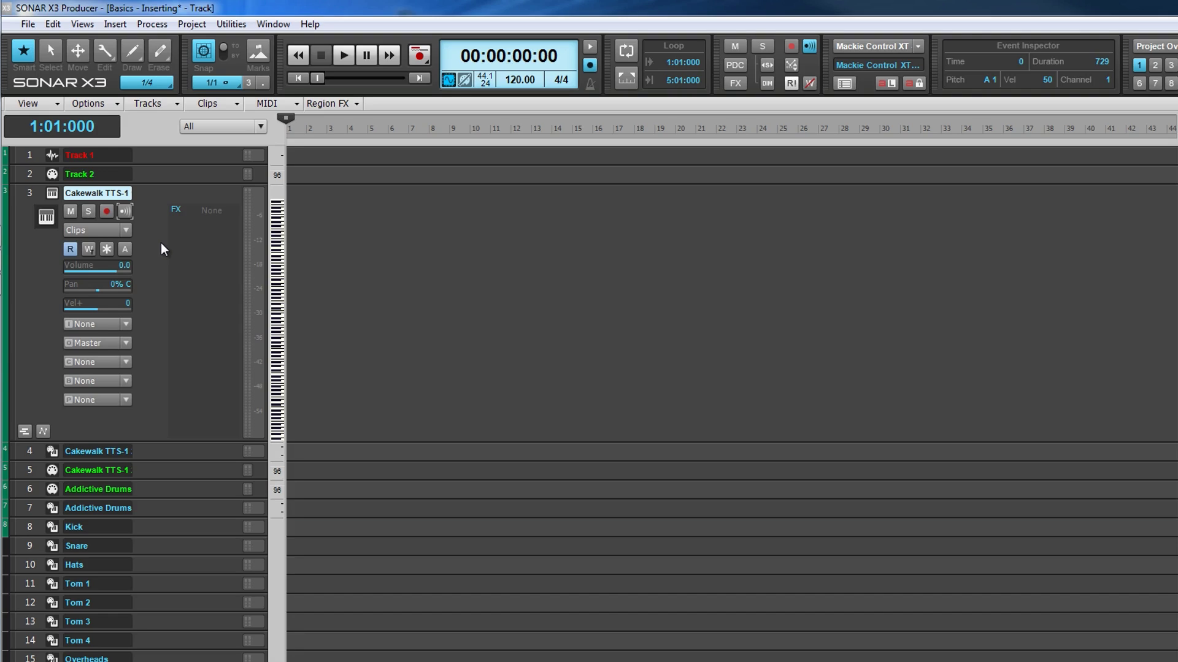
pyautogui.click(126, 323)
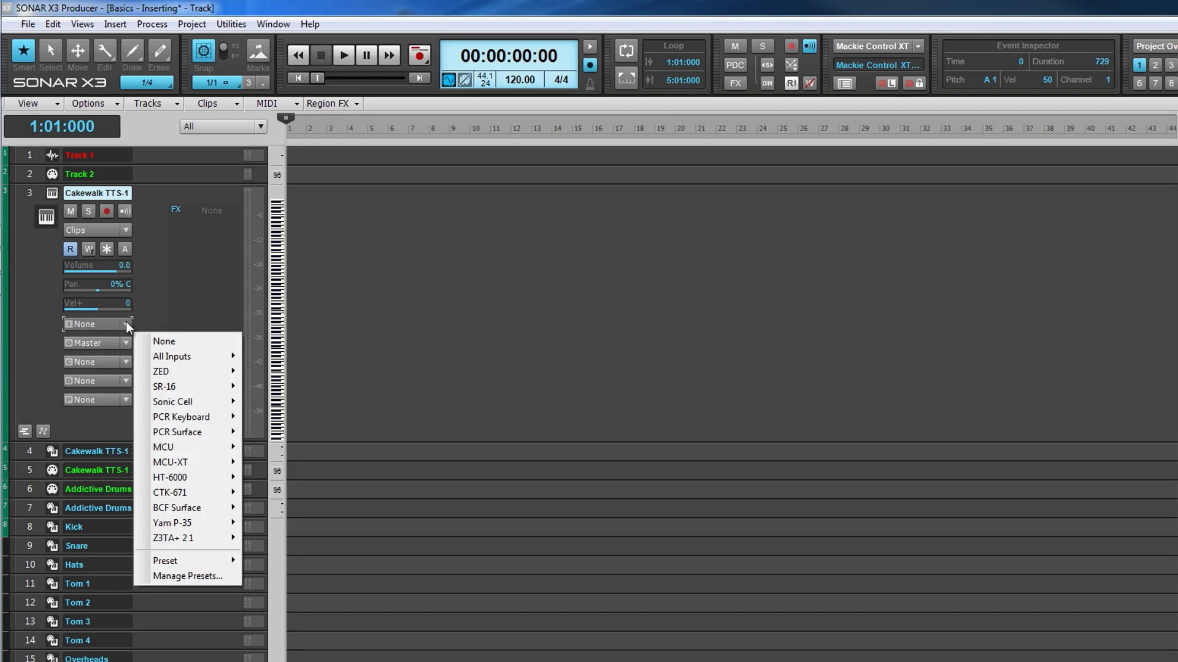
pyautogui.click(143, 291)
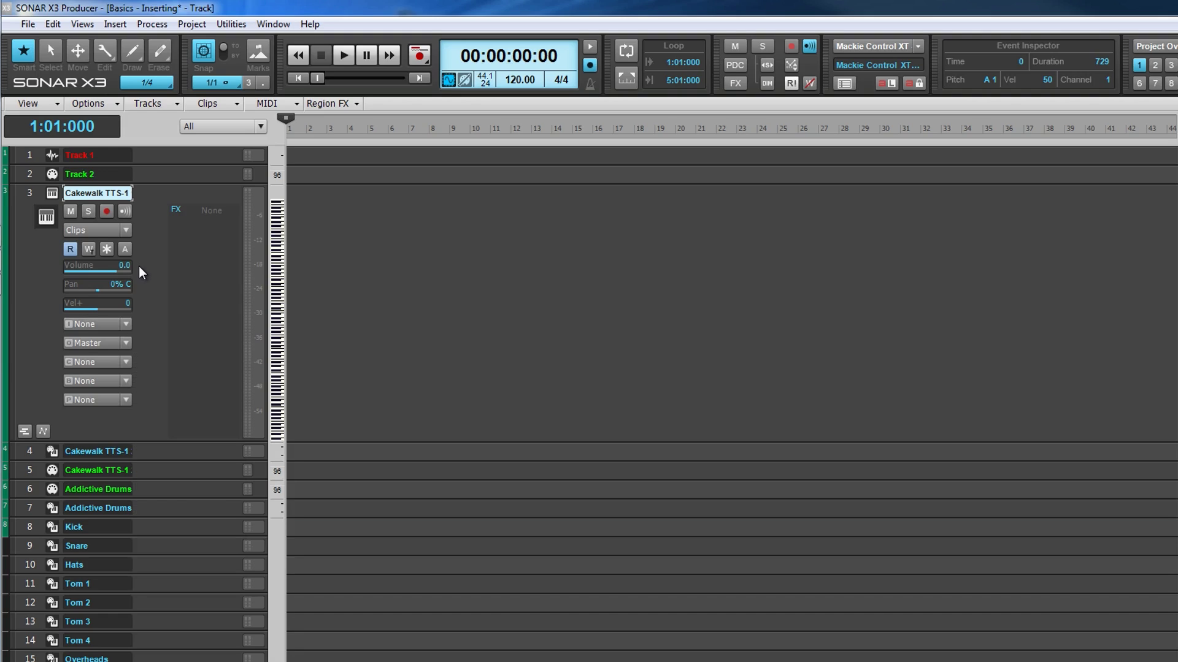
pyautogui.click(128, 344)
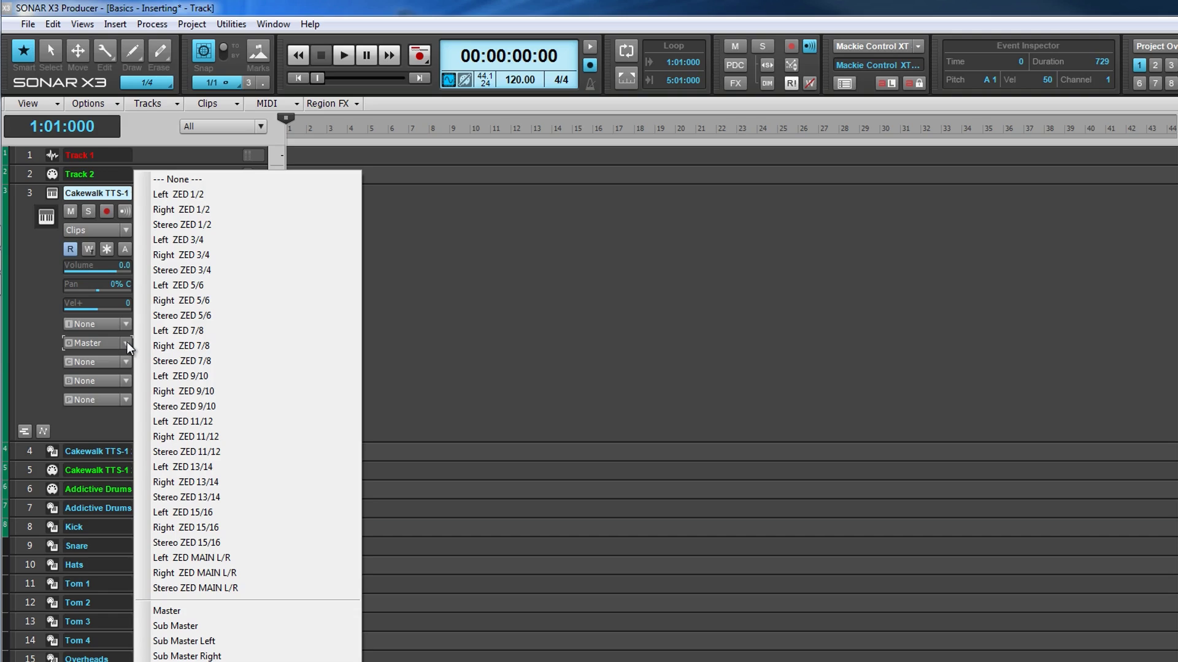
pyautogui.click(41, 319)
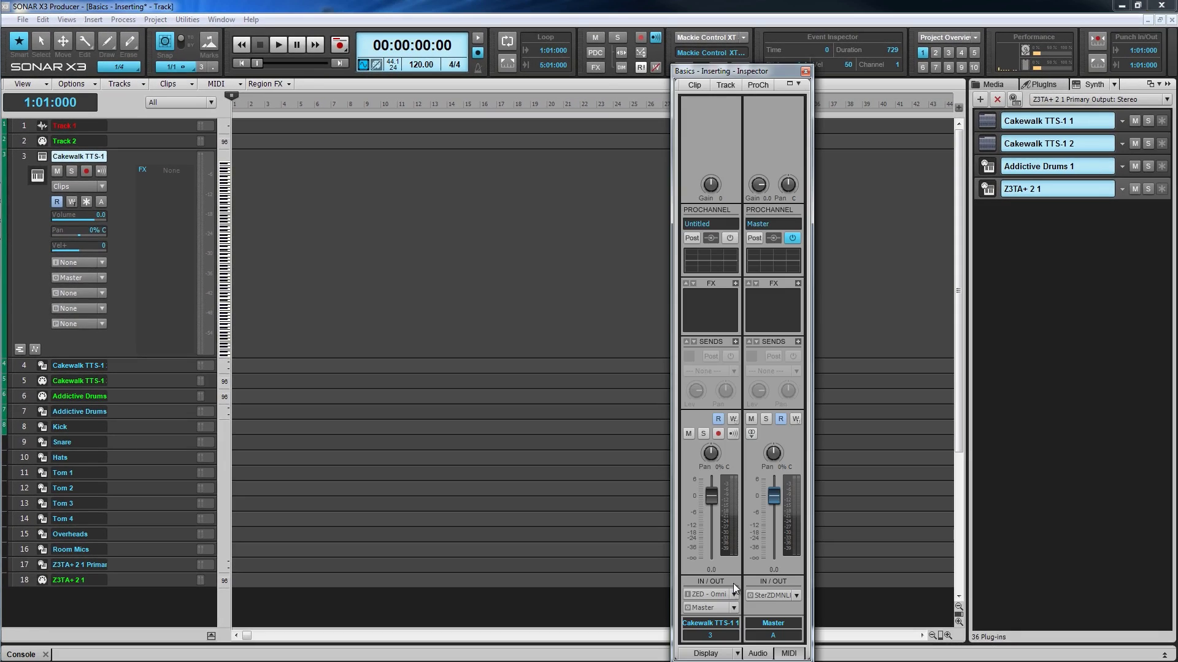
# Switch the Inspector to MIDI, check the drum map list unchanged, then close the Inspector
pyautogui.click(786, 654)
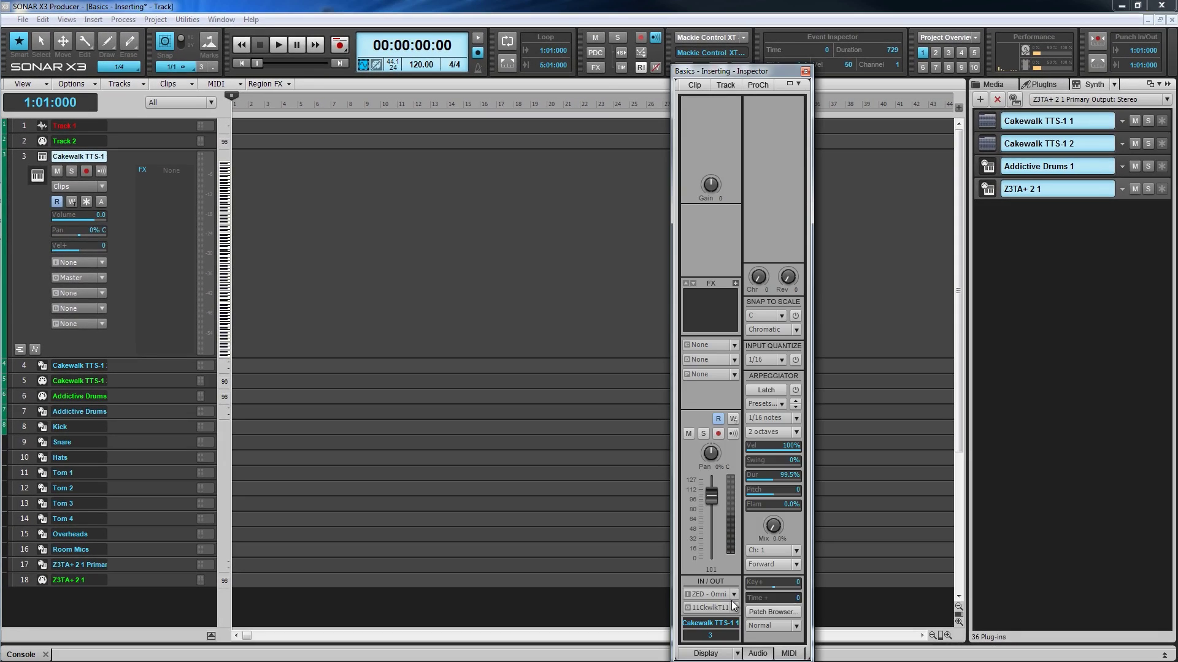
pyautogui.click(734, 608)
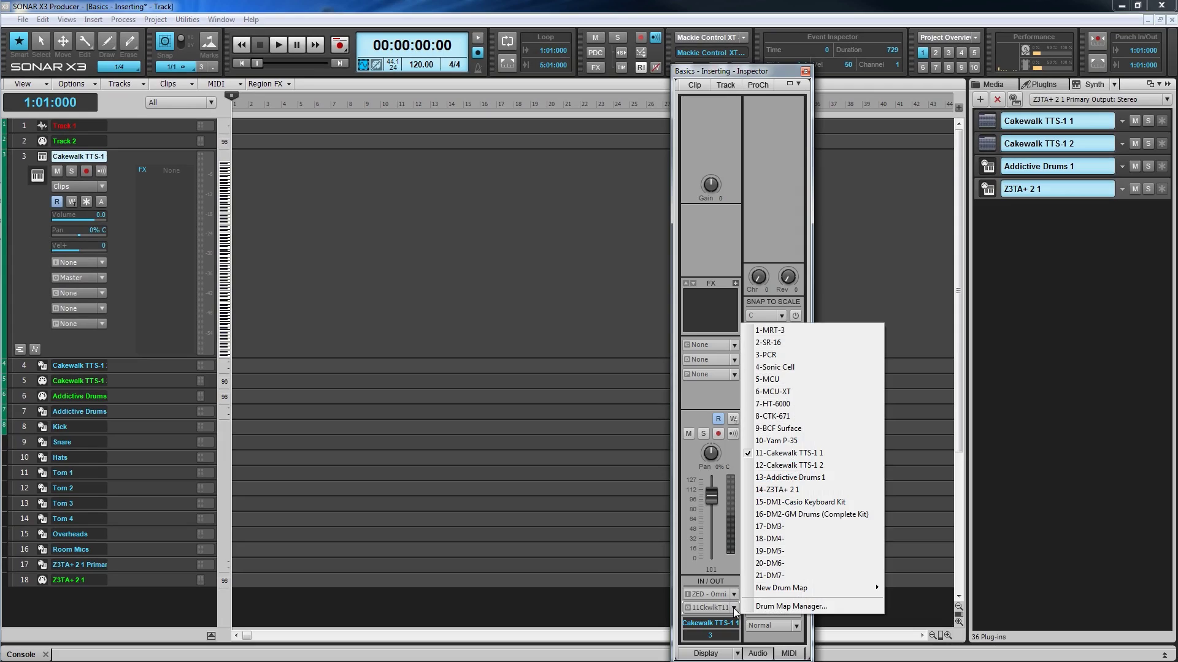
pyautogui.click(768, 211)
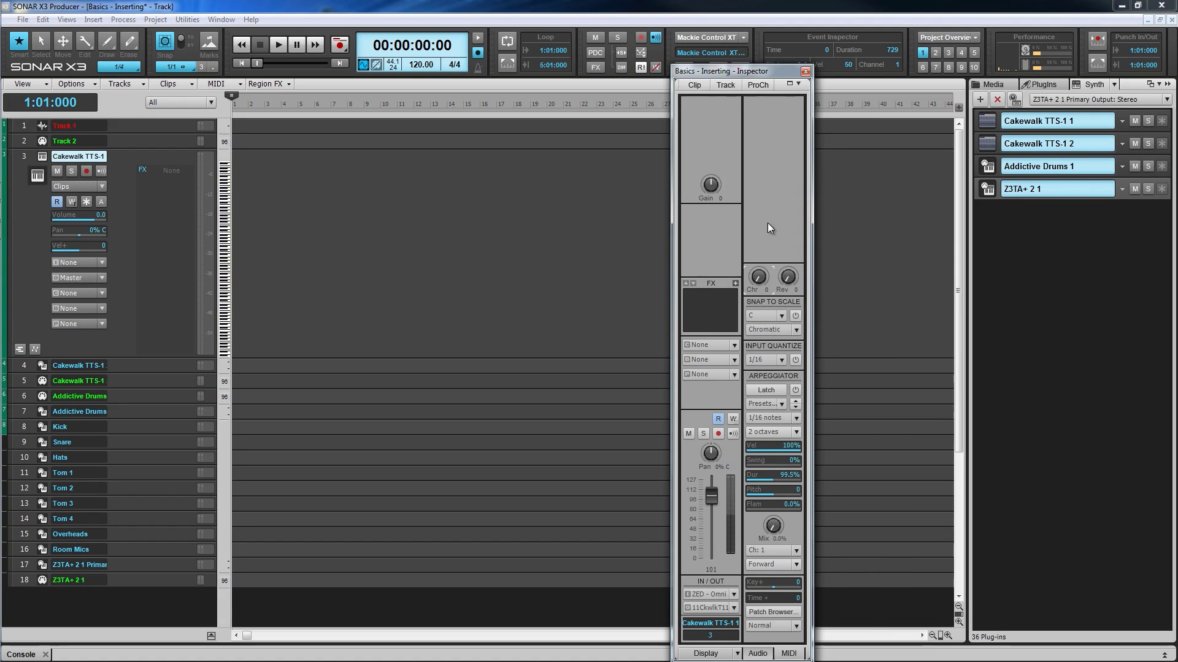
pyautogui.press('i')
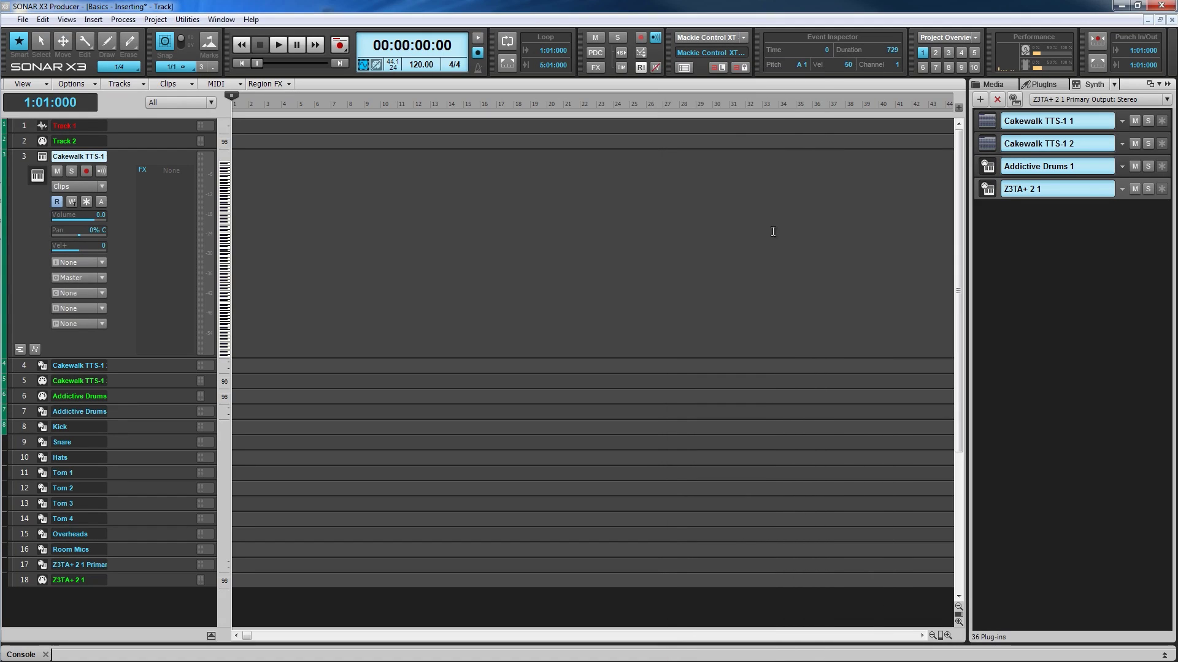
# Check track 3's Channel, Bank, Patch and FX bin menus, leaving all of them unset
pyautogui.click(103, 293)
pyautogui.click(104, 292)
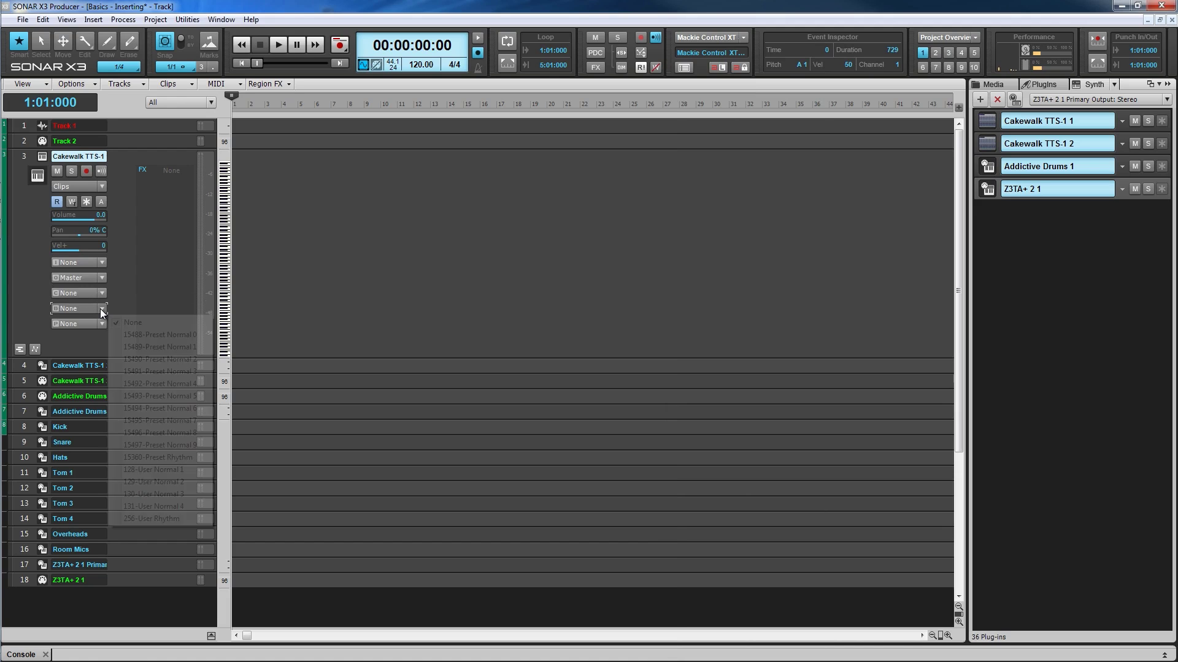
pyautogui.click(101, 325)
pyautogui.click(101, 325)
pyautogui.click(101, 325)
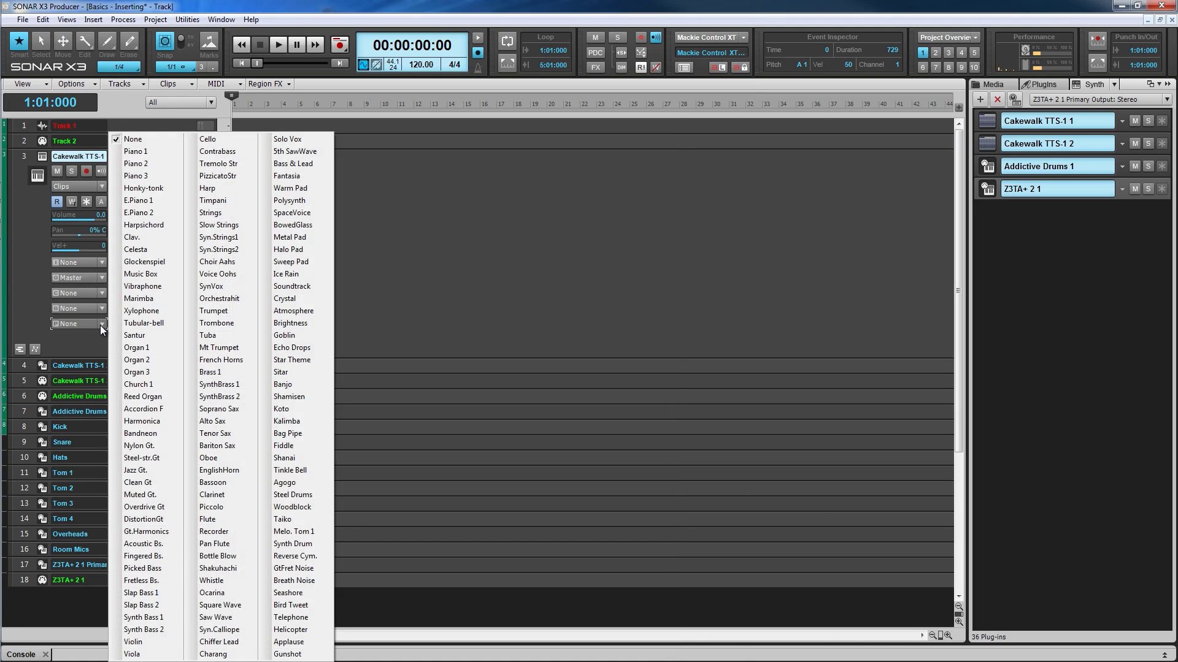
pyautogui.click(100, 325)
pyautogui.rightClick(163, 269)
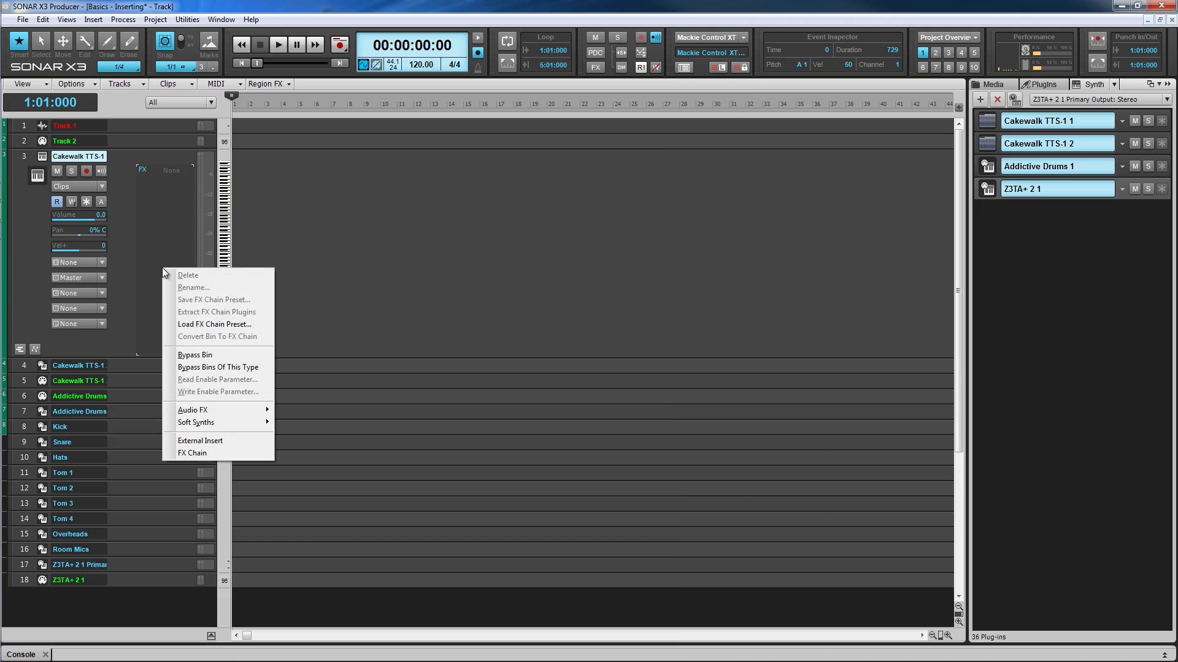
pyautogui.moveTo(205, 413)
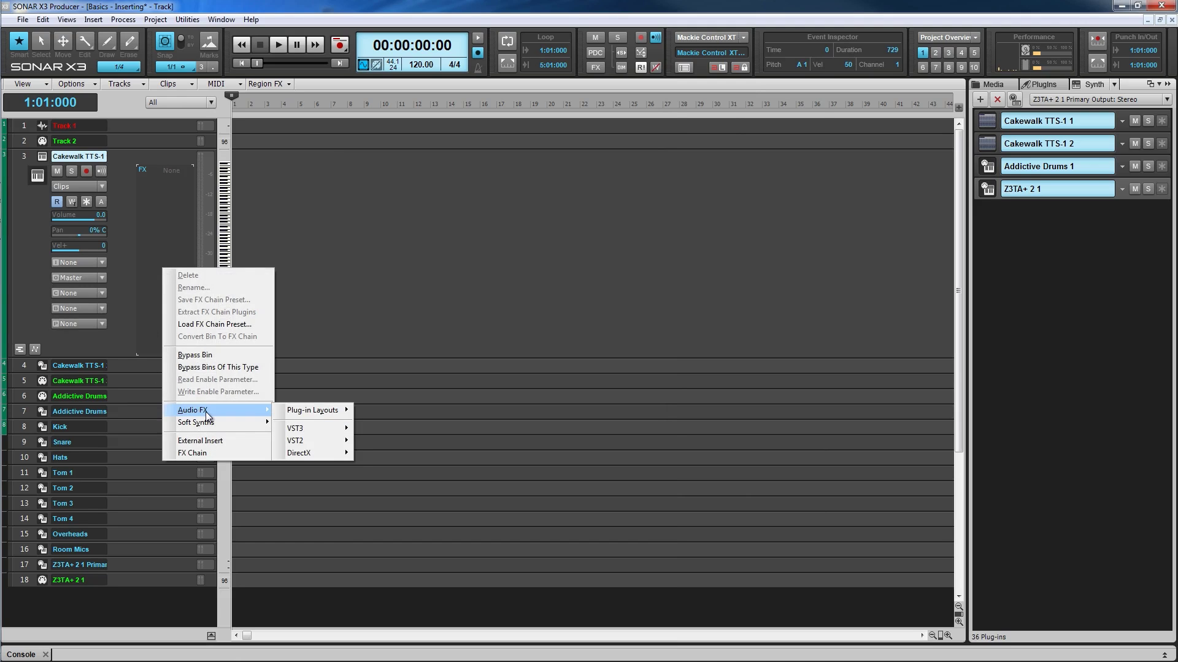
pyautogui.press('Escape')
pyautogui.press('Escape')
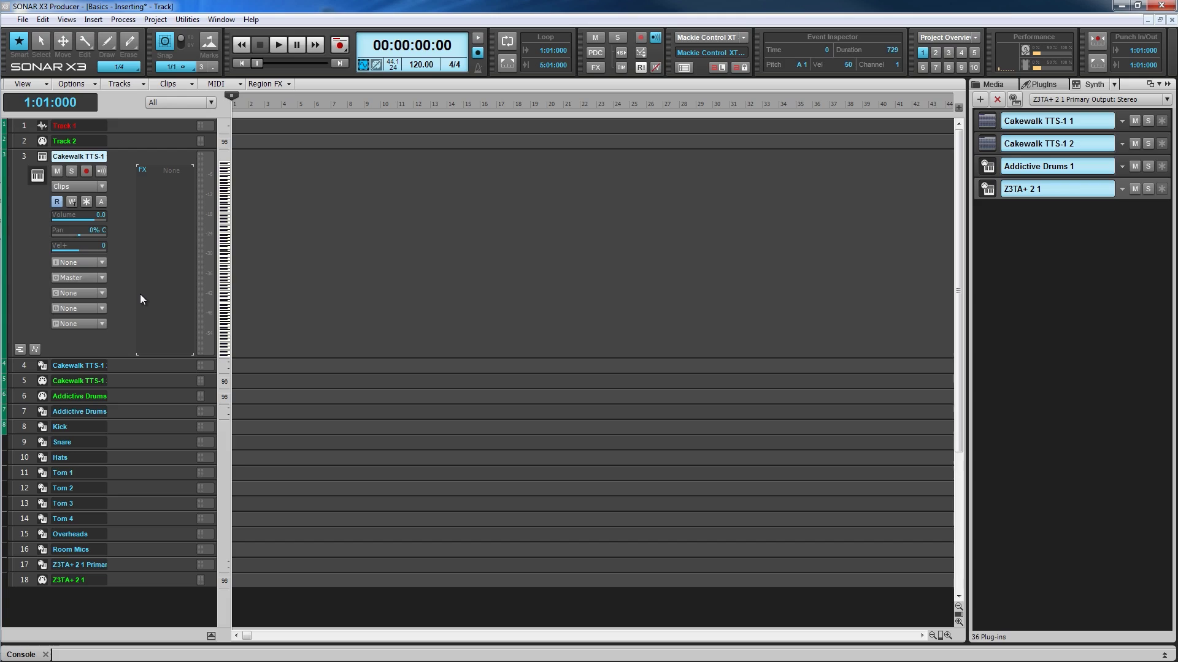
# Apply Split Instrument Track to track 3, then Make Instrument Track on the resulting MIDI/audio pair
pyautogui.rightClick(125, 157)
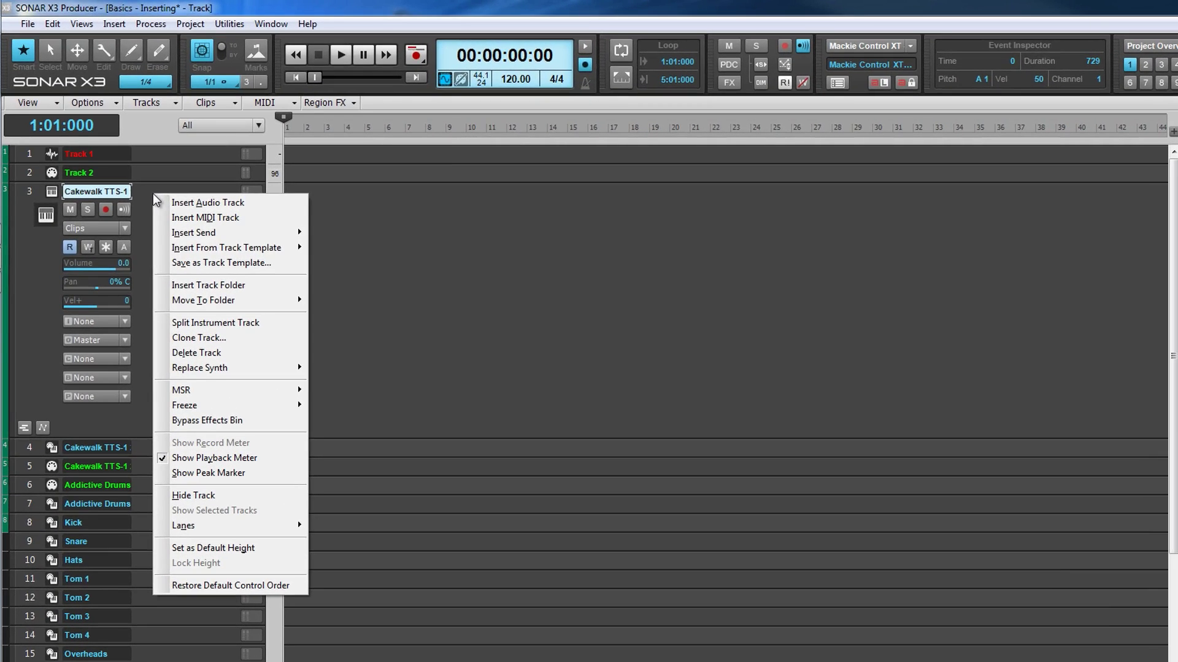
pyautogui.click(213, 324)
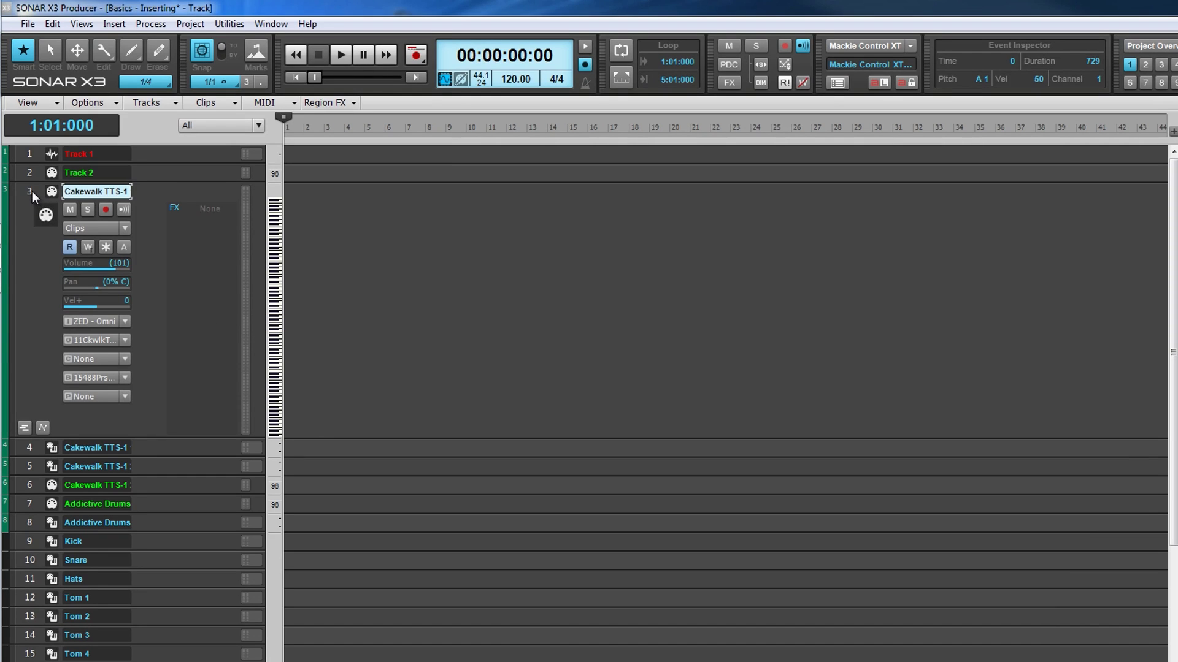
pyautogui.rightClick(187, 446)
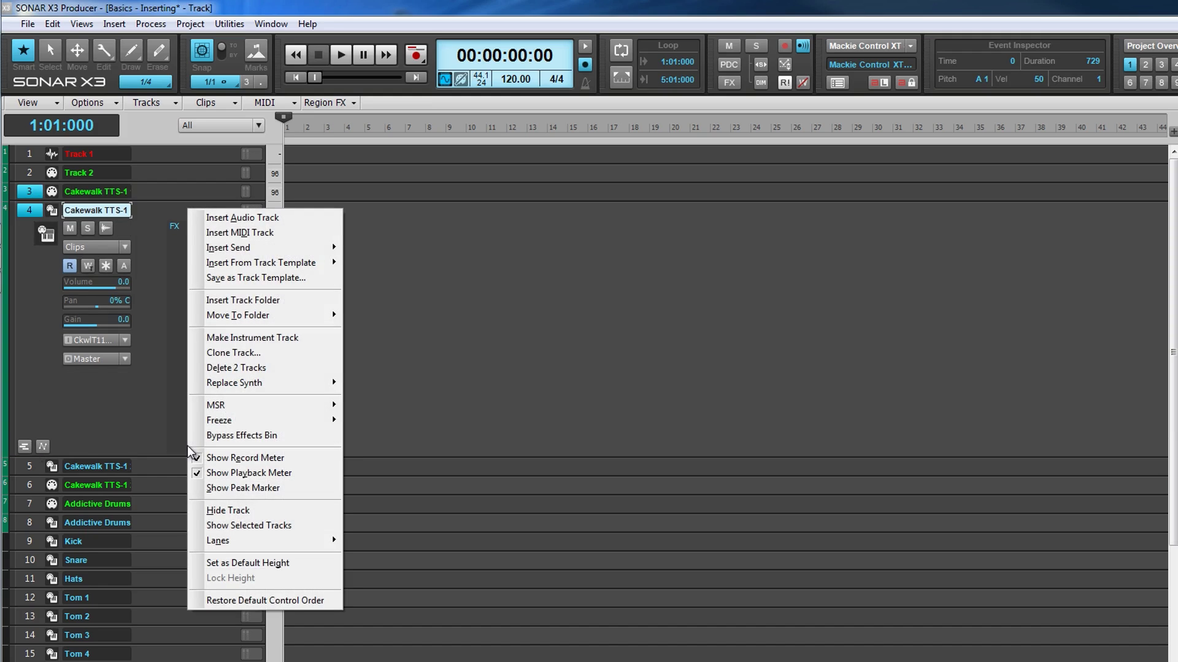
pyautogui.click(229, 340)
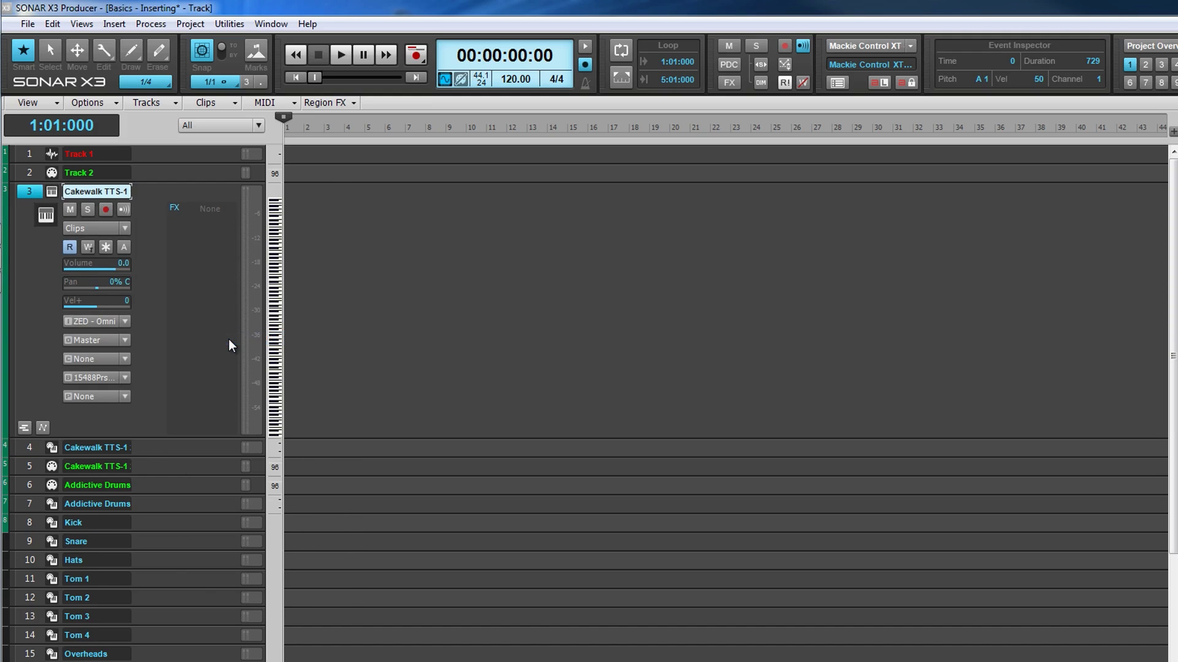